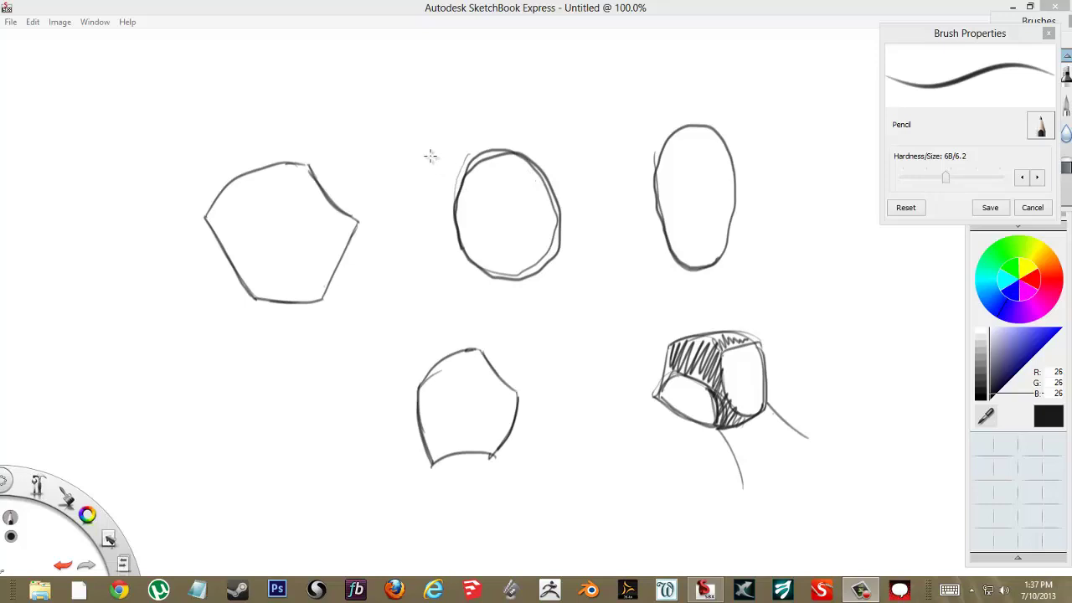
- Cross out the round outline and the tall oval with large pencil Xs, and move the Brush Properties window aside
drag(435, 158, 573, 275)
drag(451, 292, 586, 96)
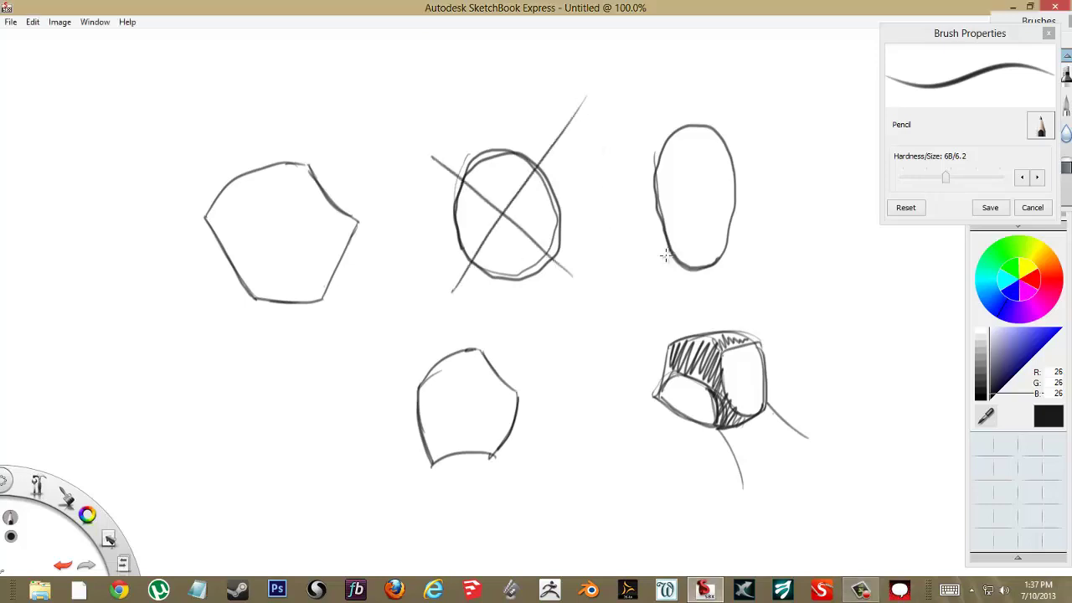
drag(637, 299, 693, 209)
drag(609, 123, 768, 276)
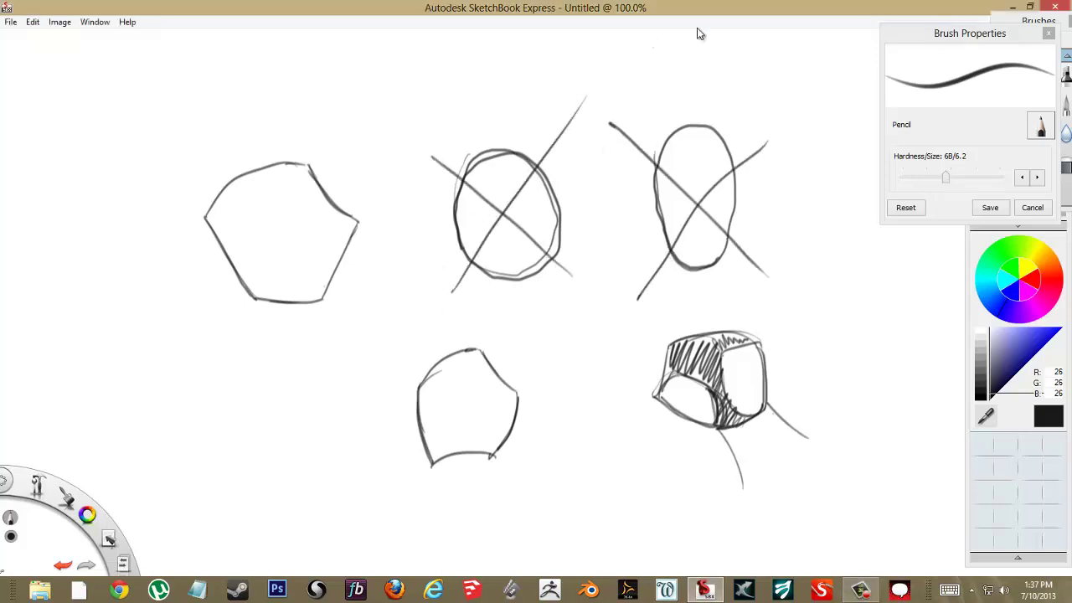
drag(916, 37, 948, 4)
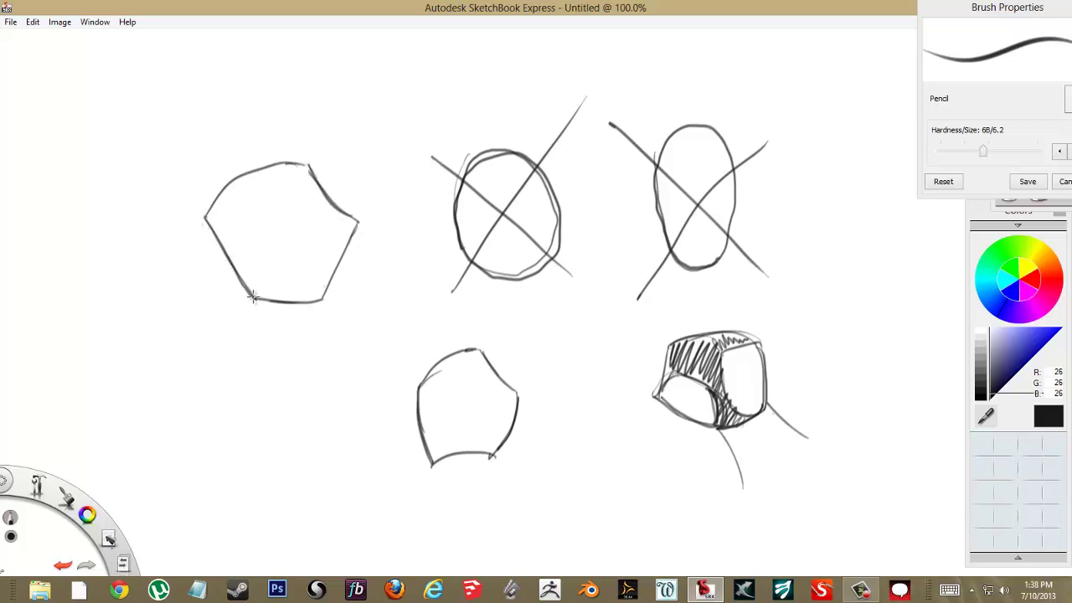
- Darken the left side, the curved top and the upper-right side of the large five-sided outline with repeated pencil strokes
drag(252, 296, 205, 223)
drag(245, 281, 207, 222)
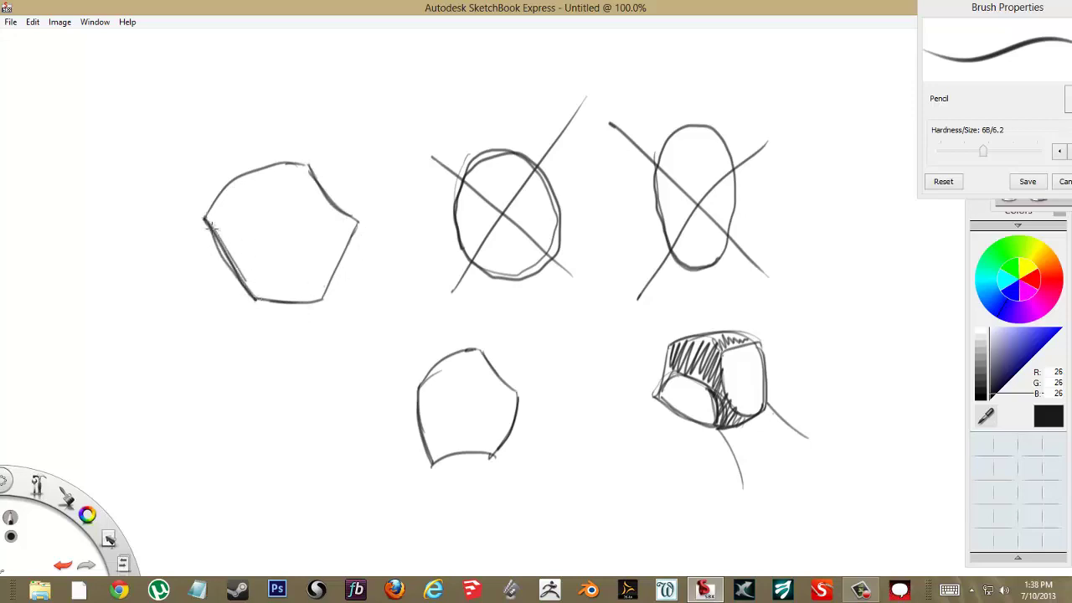
drag(256, 299, 216, 243)
drag(206, 221, 226, 261)
mouse_move(226, 261)
mouse_down()
mouse_move(243, 175)
mouse_move(276, 166)
mouse_move(238, 186)
mouse_move(283, 159)
mouse_move(305, 166)
mouse_move(239, 178)
mouse_move(219, 208)
mouse_move(255, 178)
mouse_move(203, 221)
mouse_move(246, 176)
mouse_move(303, 169)
mouse_move(216, 204)
mouse_move(275, 166)
mouse_move(206, 214)
mouse_move(272, 164)
mouse_move(215, 204)
mouse_move(293, 164)
mouse_up()
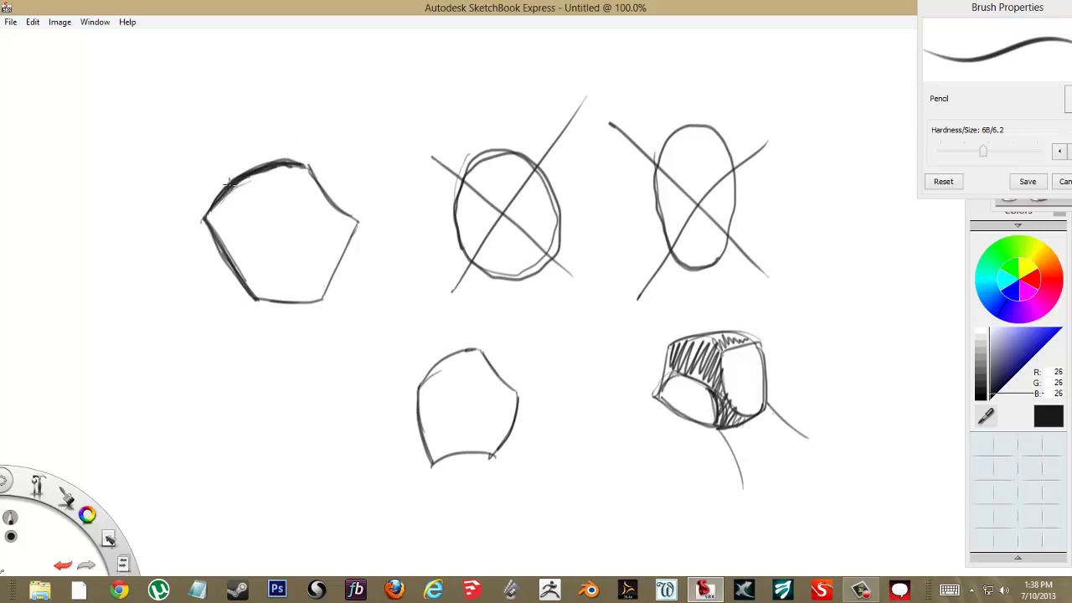
drag(307, 166, 356, 226)
mouse_move(311, 169)
mouse_down()
mouse_move(358, 218)
mouse_move(339, 206)
mouse_up()
- Draw offset strokes outside the large five-sided shape along its four upper and side edges, and darken its lower-right edge
drag(335, 156, 383, 198)
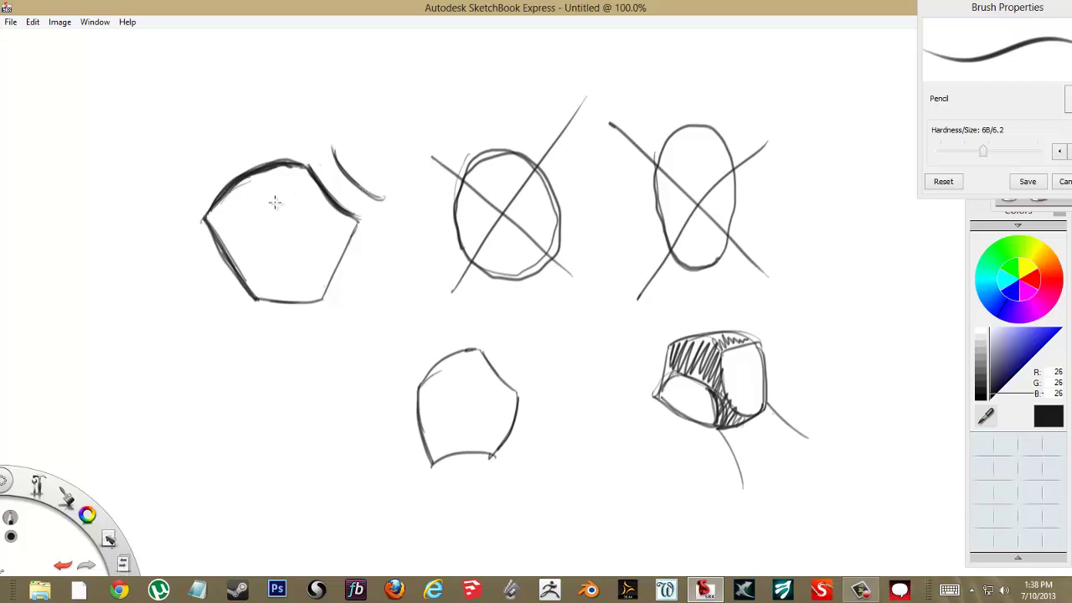
drag(175, 219, 248, 308)
drag(185, 229, 241, 299)
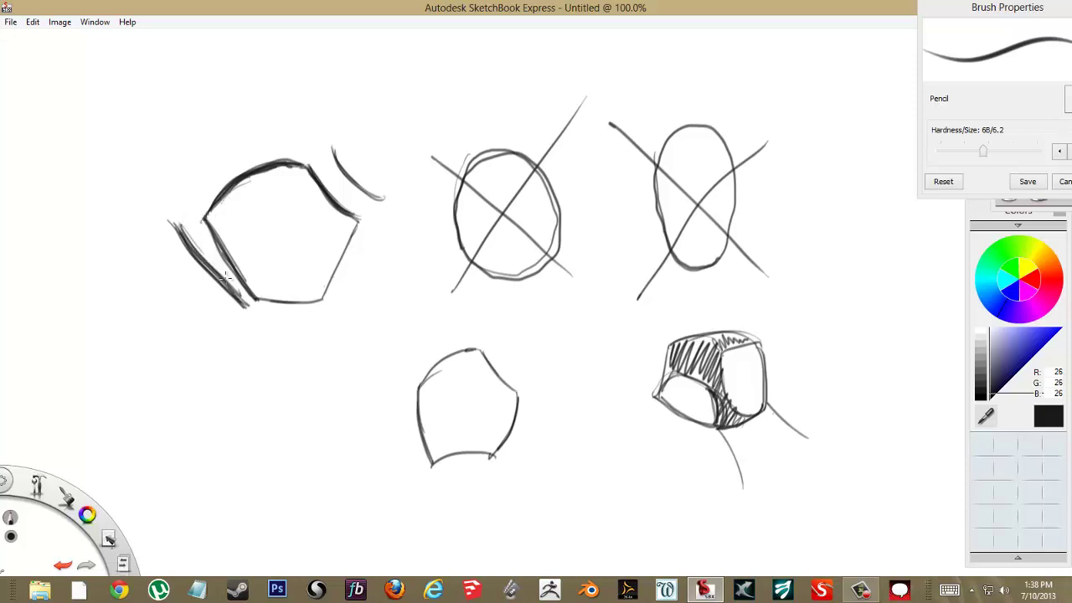
mouse_move(187, 199)
mouse_down()
mouse_move(252, 135)
mouse_move(197, 181)
mouse_move(282, 126)
mouse_move(196, 185)
mouse_move(261, 135)
mouse_up()
mouse_move(206, 173)
mouse_down()
mouse_move(299, 122)
mouse_move(378, 196)
mouse_up()
drag(332, 144, 384, 199)
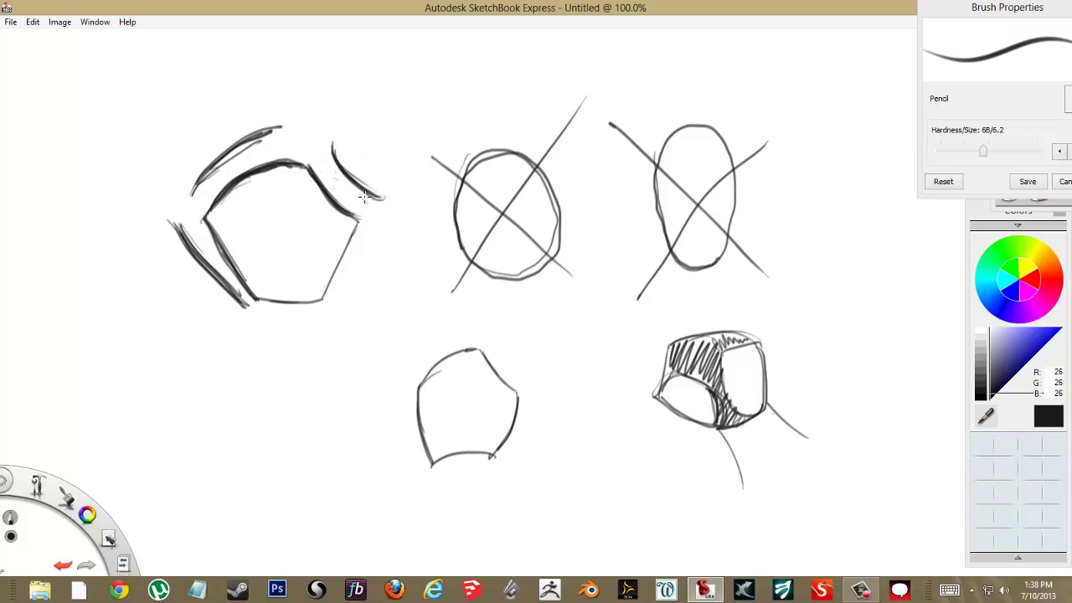
mouse_move(324, 293)
mouse_down()
mouse_move(340, 255)
mouse_move(323, 294)
mouse_move(357, 221)
mouse_move(322, 294)
mouse_move(360, 235)
mouse_up()
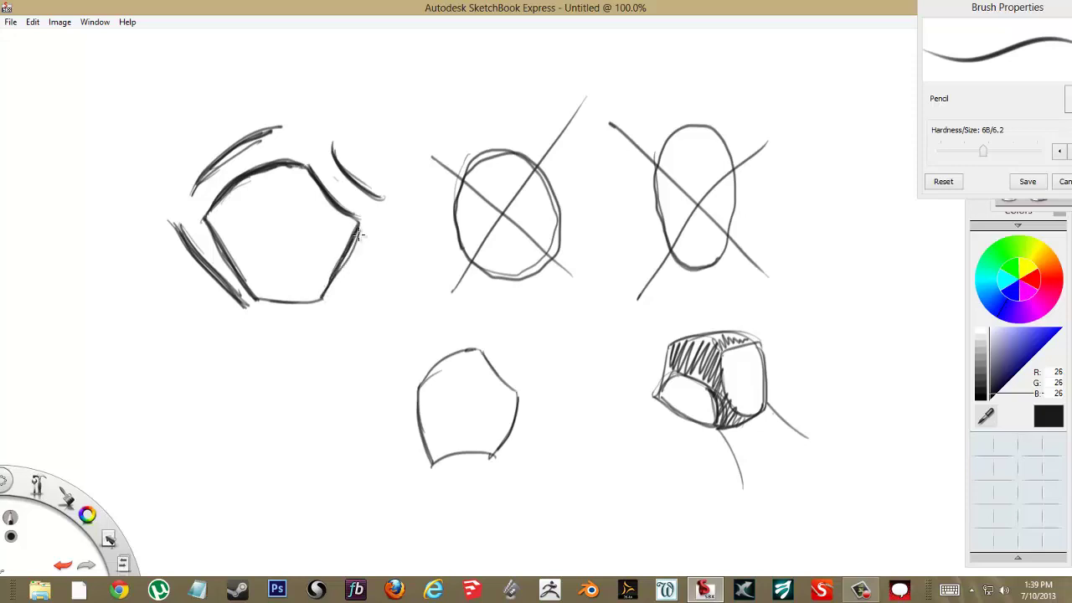
mouse_move(348, 301)
mouse_down()
mouse_move(387, 247)
mouse_move(351, 302)
mouse_up()
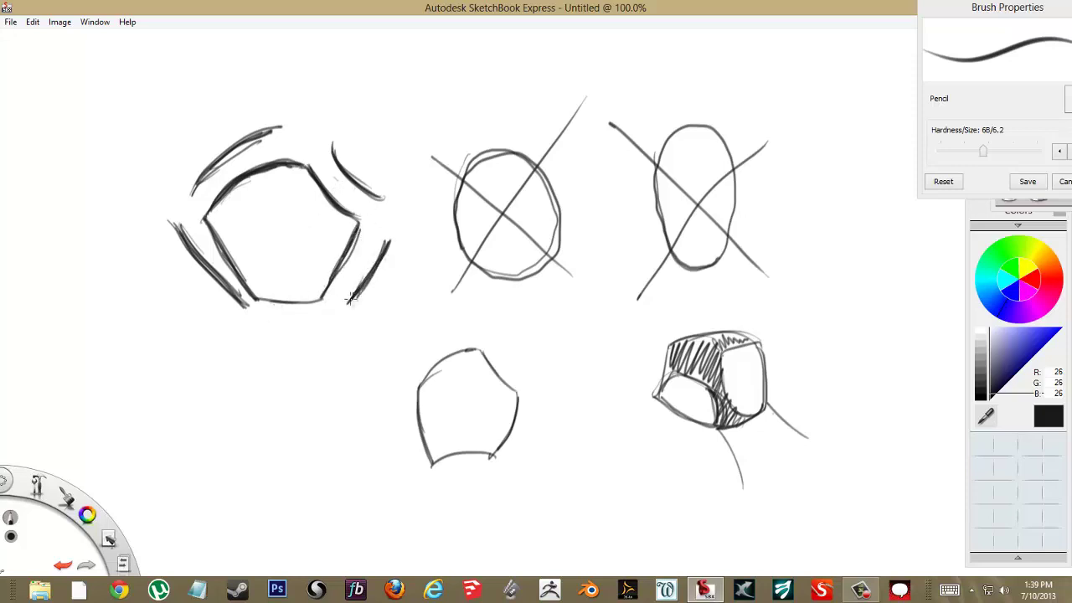
- Retrace the large five-sided shape's bottom, left and right edges into thick dark lines
drag(258, 301, 321, 298)
drag(203, 221, 252, 293)
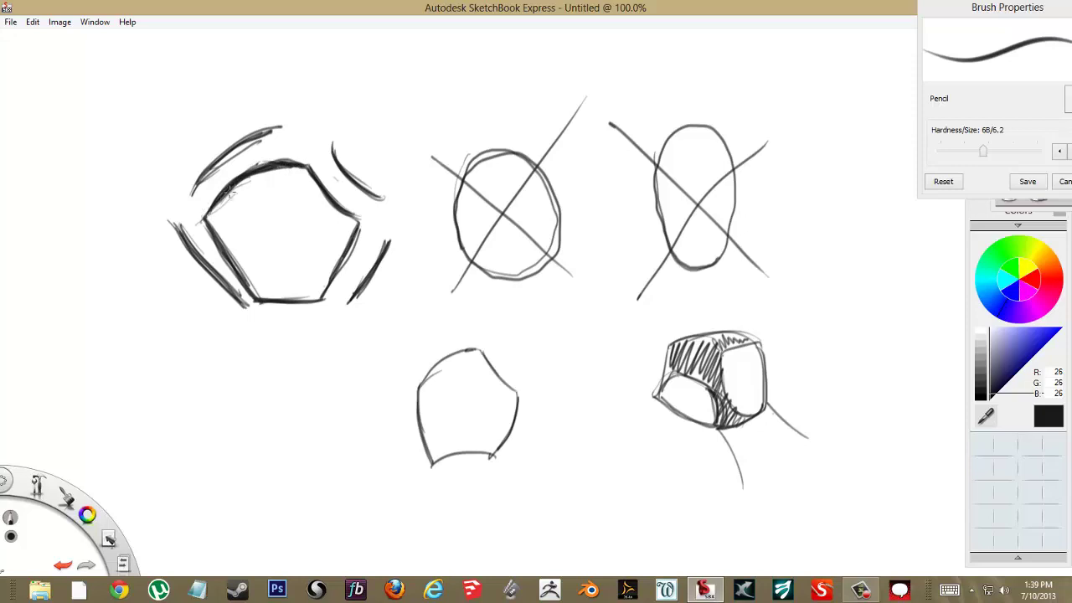
drag(208, 224, 255, 298)
drag(254, 298, 321, 300)
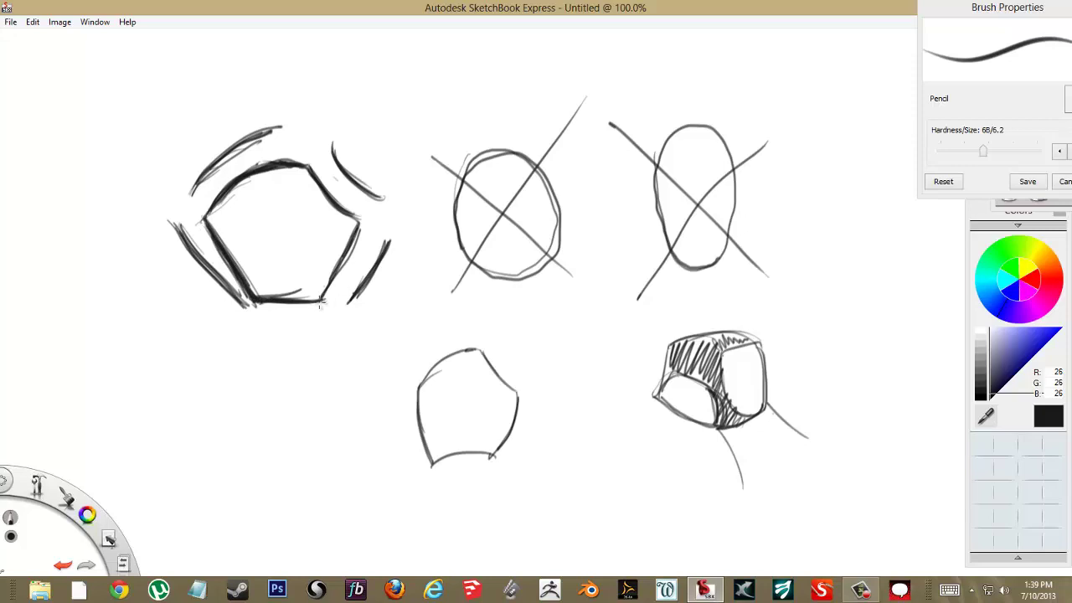
drag(221, 216, 242, 291)
mouse_move(310, 163)
mouse_down()
mouse_move(360, 226)
mouse_move(330, 194)
mouse_move(324, 162)
mouse_move(345, 262)
mouse_move(332, 252)
mouse_move(346, 241)
mouse_move(318, 298)
mouse_up()
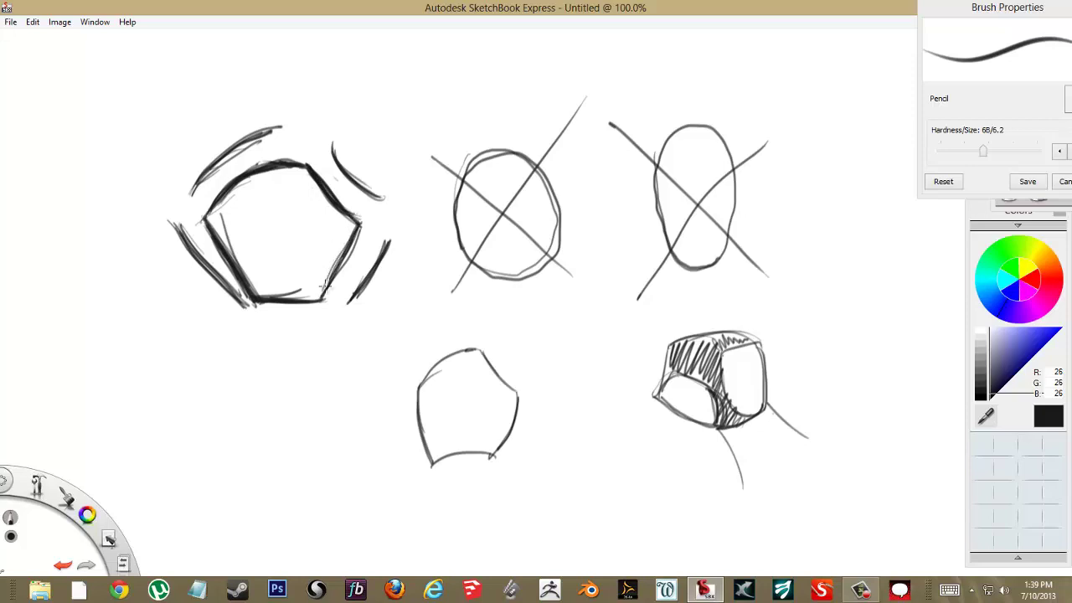
mouse_move(363, 226)
mouse_down()
mouse_move(308, 293)
mouse_move(331, 300)
mouse_up()
- Draw wrist lines extending down from the two bottom corners of the large five-sided shape
drag(253, 303, 253, 391)
drag(313, 303, 333, 383)
drag(317, 339, 333, 382)
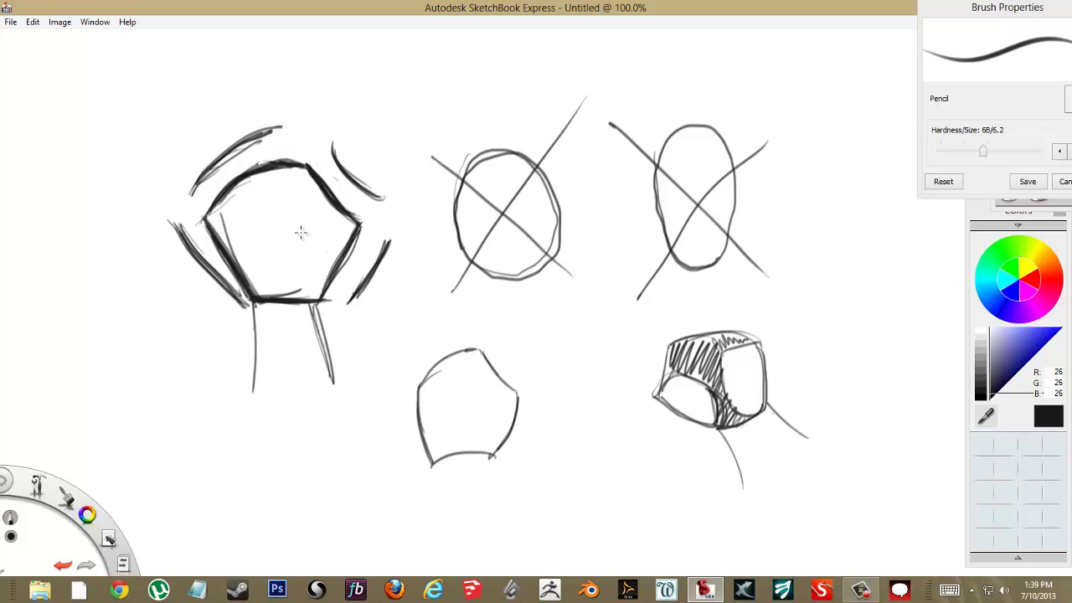
drag(313, 303, 351, 387)
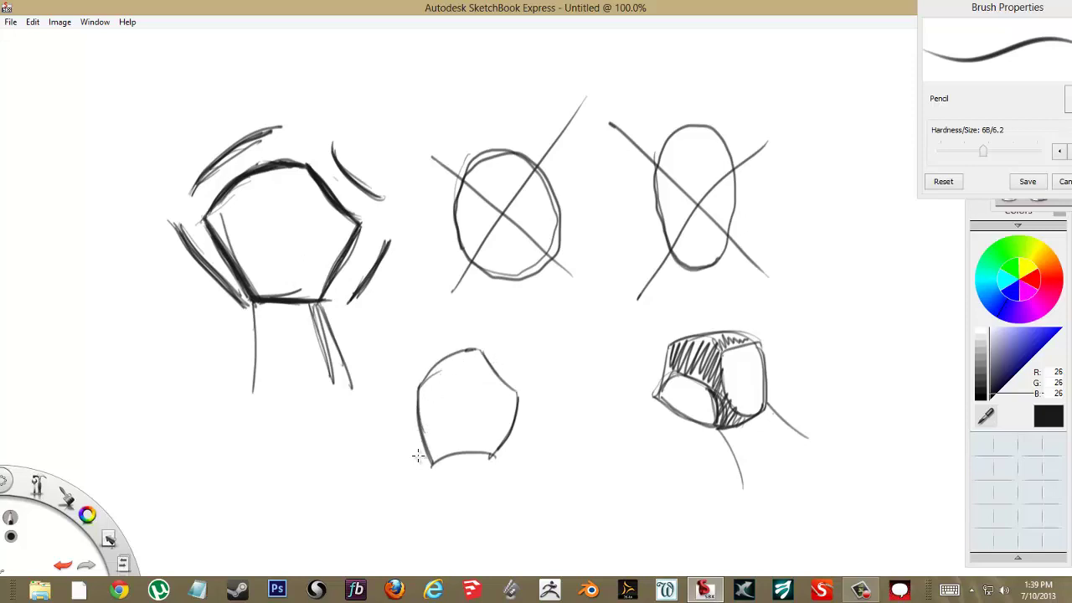
- Darken the sides and top of the smaller five-sided shape and add a small mark beside its upper-right edge
drag(430, 461, 419, 392)
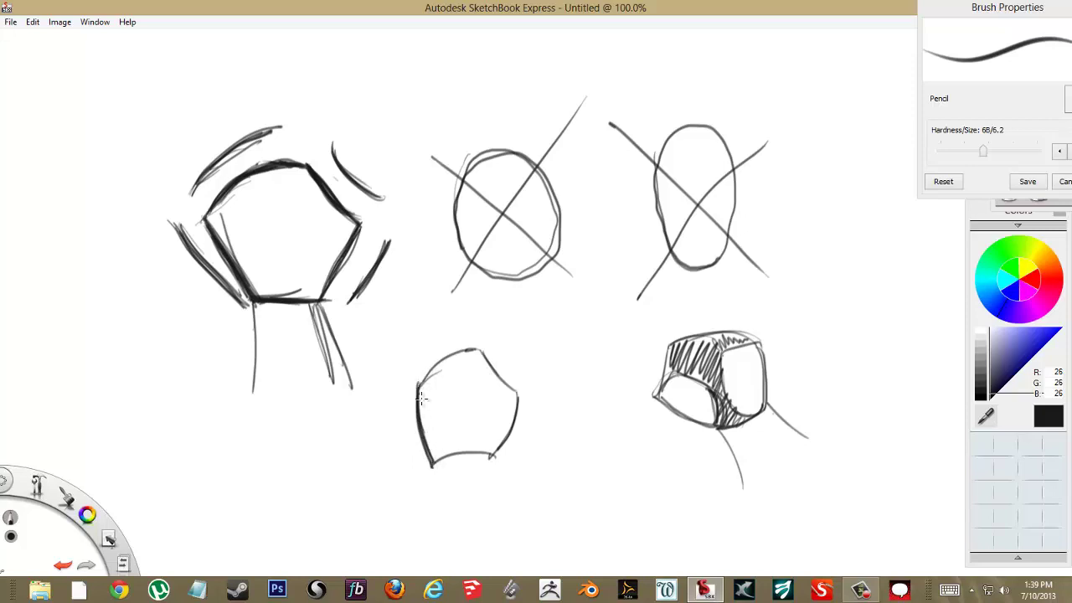
mouse_move(420, 387)
mouse_down()
mouse_move(487, 340)
mouse_move(495, 376)
mouse_move(481, 347)
mouse_move(517, 388)
mouse_up()
drag(484, 350, 519, 389)
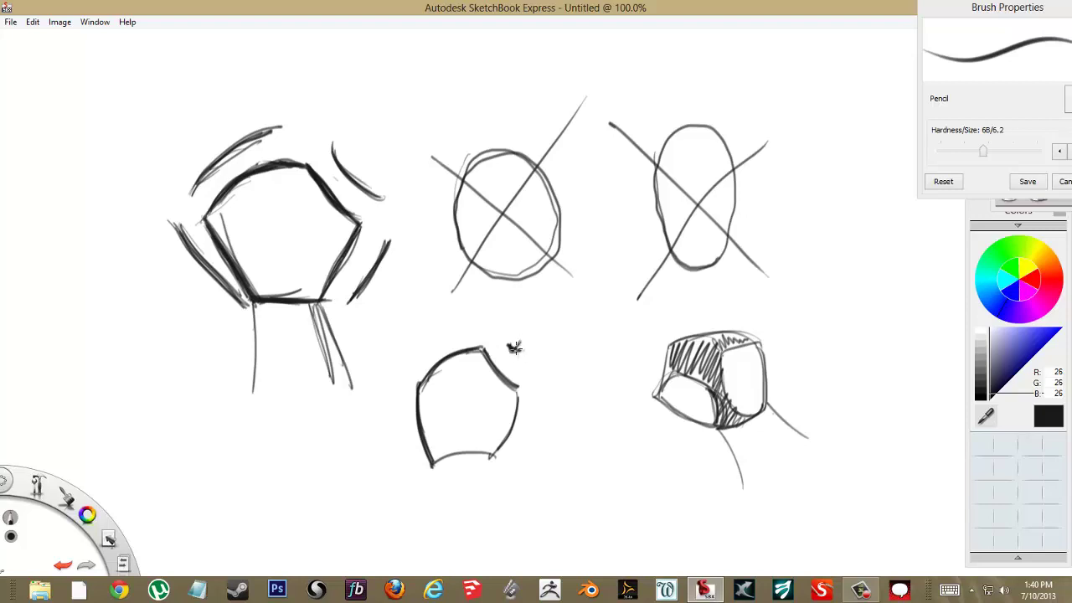
mouse_move(486, 350)
mouse_down()
mouse_move(518, 393)
mouse_move(512, 432)
mouse_move(494, 457)
mouse_up()
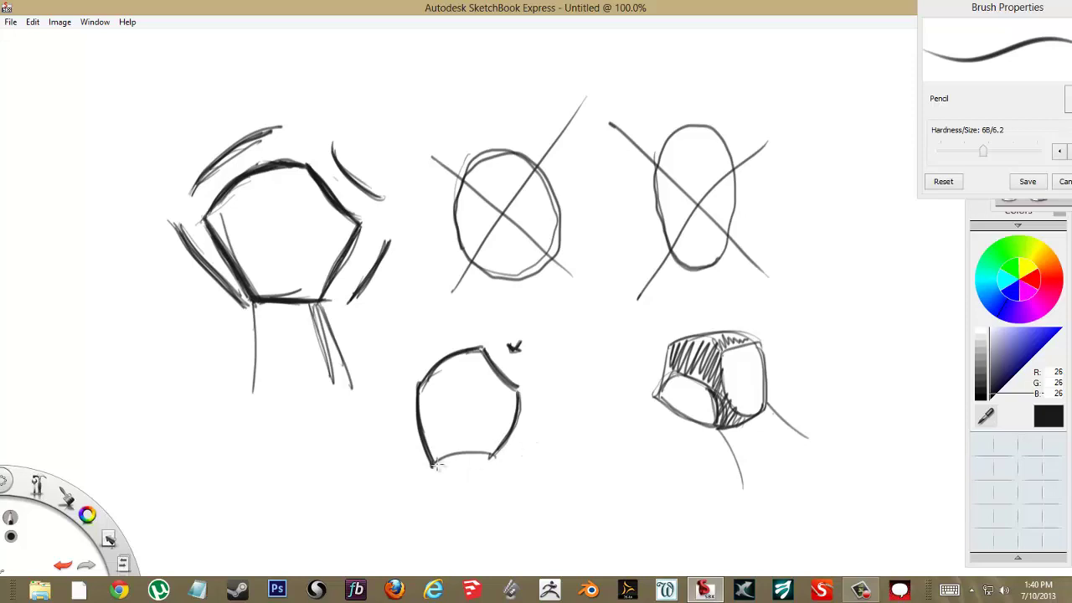
- Darken the smaller shape's curved bottom edge and draw two wrist lines down from its lower corners
mouse_move(432, 469)
mouse_down()
mouse_move(491, 455)
mouse_move(431, 478)
mouse_move(427, 544)
mouse_up()
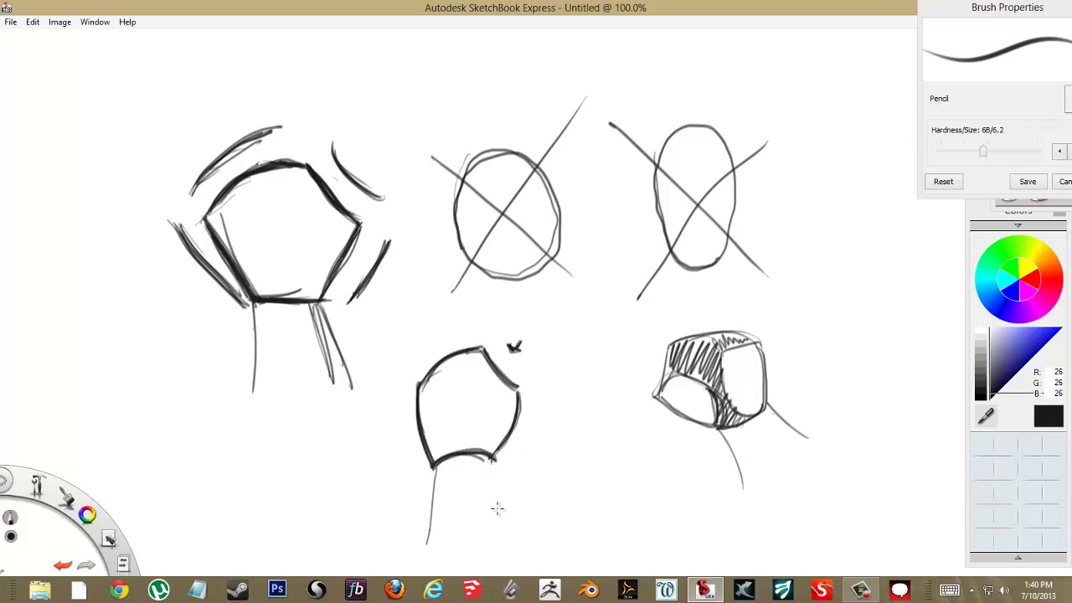
drag(494, 461, 499, 536)
drag(435, 468, 426, 526)
- Move the Brush Properties window further aside and sketch a mirrored five-sided palm with wrist lines beside the crossed-out tall oval
drag(956, 9, 976, 10)
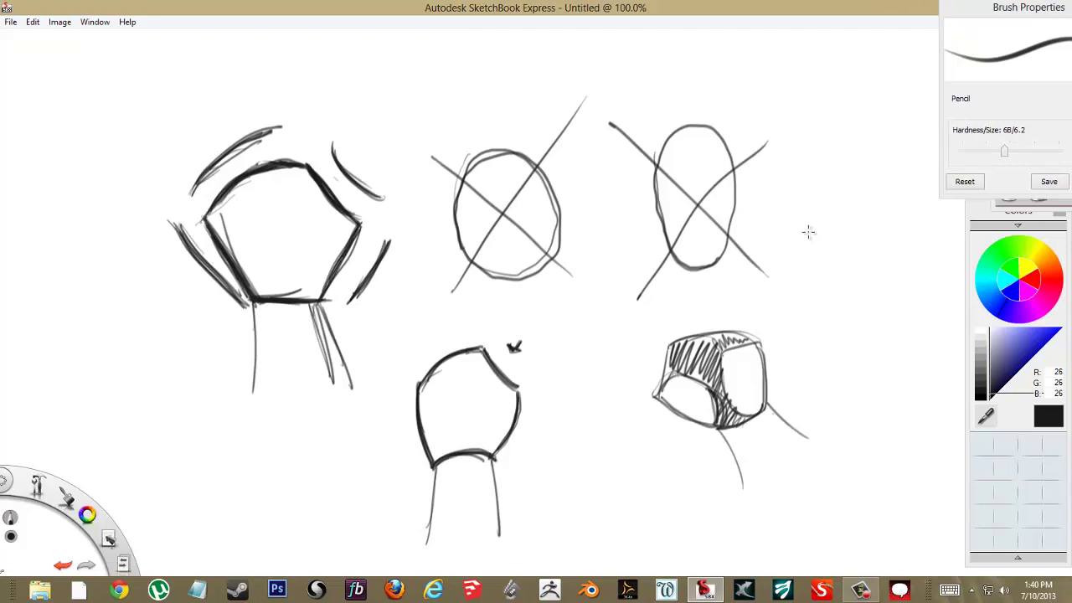
mouse_move(819, 255)
mouse_down()
mouse_move(787, 207)
mouse_move(820, 149)
mouse_move(890, 176)
mouse_move(868, 248)
mouse_up()
mouse_move(882, 203)
mouse_down()
mouse_move(870, 252)
mouse_move(821, 293)
mouse_move(824, 348)
mouse_up()
drag(866, 260, 891, 326)
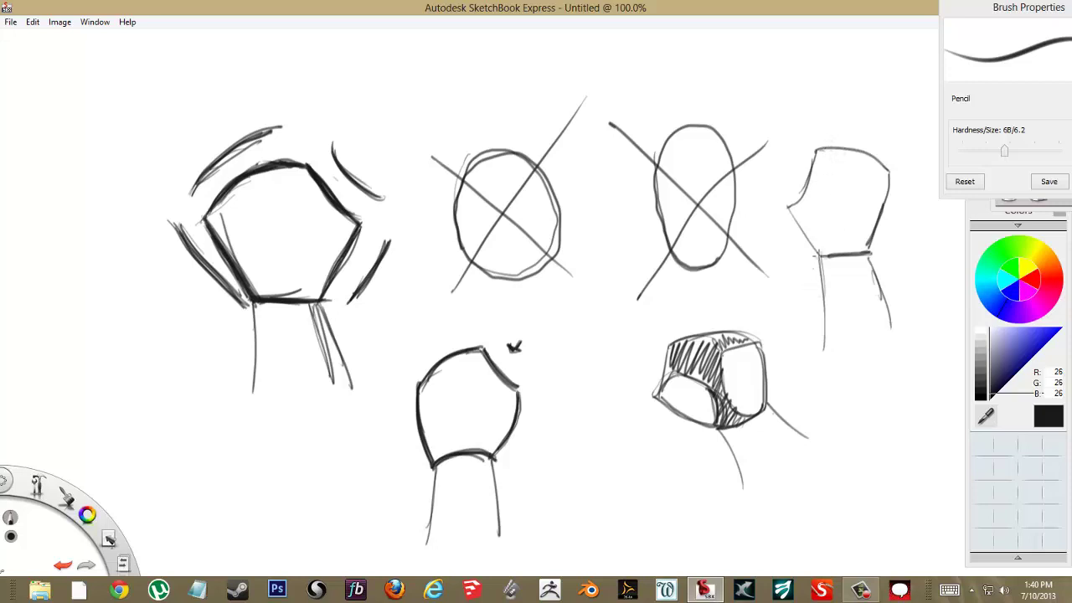
- Draw long, nearly vertical guide strokes through the new palm, from well above its top down past the wrist
drag(819, 256, 820, 428)
drag(841, 367, 842, 382)
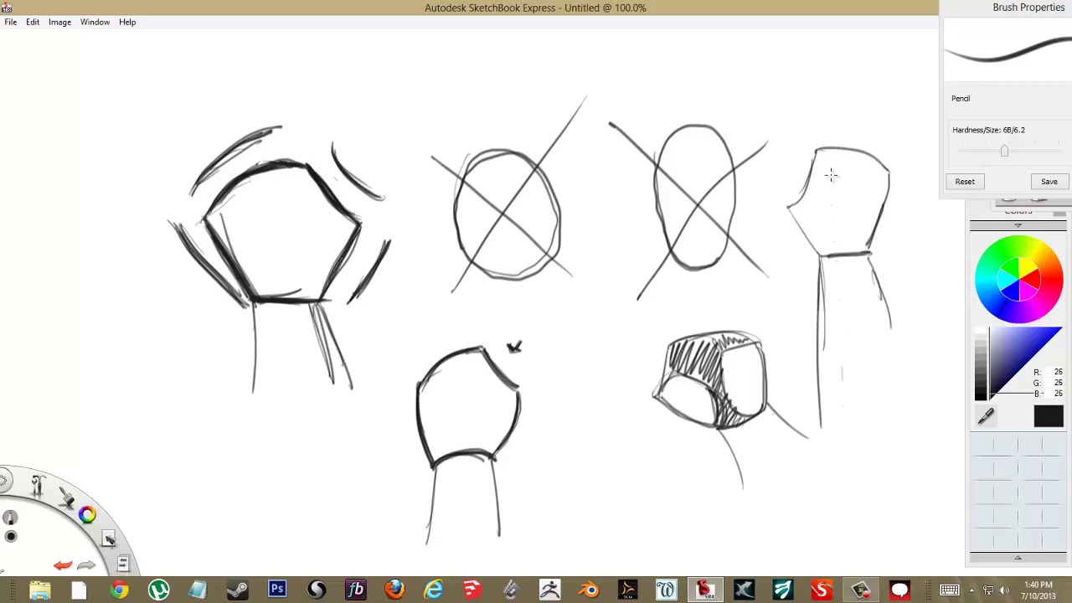
drag(831, 182, 830, 204)
drag(815, 98, 821, 154)
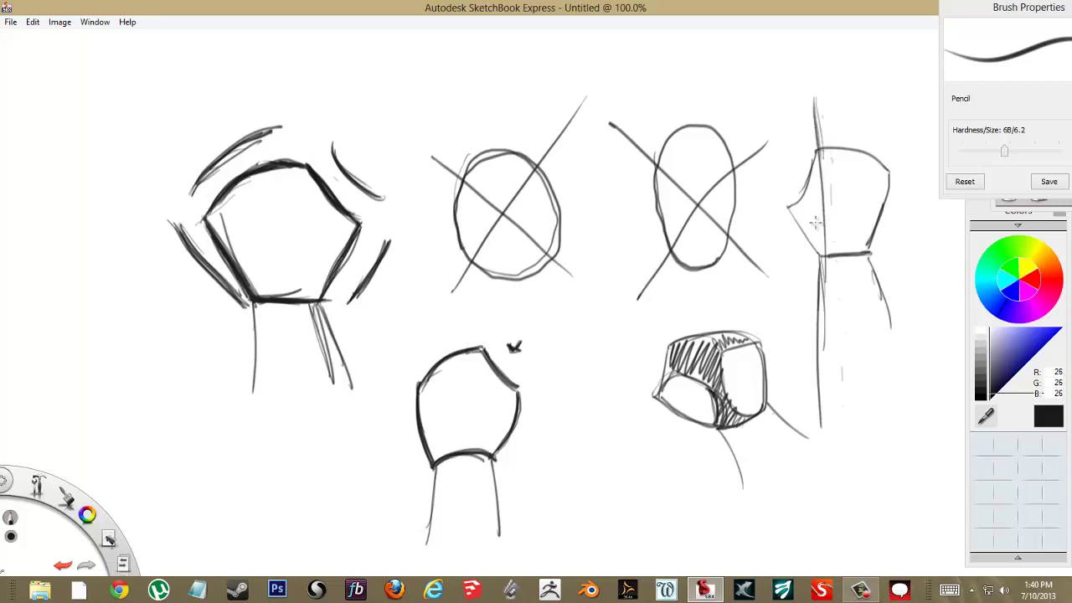
mouse_move(817, 201)
mouse_down()
mouse_move(835, 377)
mouse_move(813, 90)
mouse_up()
mouse_move(815, 129)
mouse_down()
mouse_move(809, 60)
mouse_move(825, 136)
mouse_up()
mouse_move(817, 70)
mouse_down()
mouse_move(833, 149)
mouse_move(817, 65)
mouse_up()
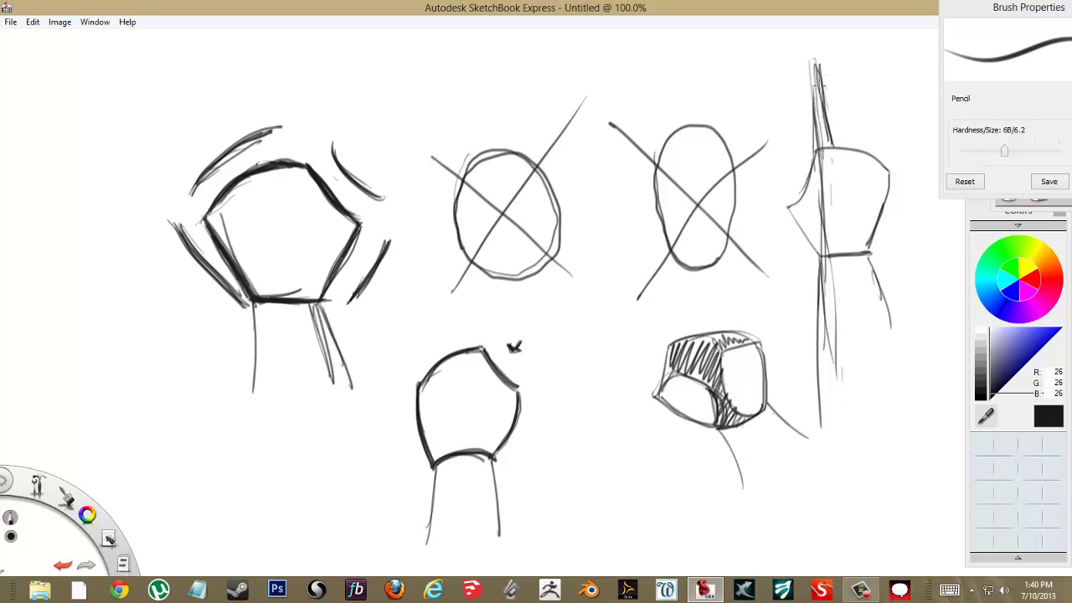
mouse_move(812, 96)
mouse_down()
mouse_move(817, 67)
mouse_move(838, 153)
mouse_up()
mouse_move(829, 215)
mouse_down()
mouse_move(840, 374)
mouse_move(838, 347)
mouse_move(824, 282)
mouse_move(836, 410)
mouse_up()
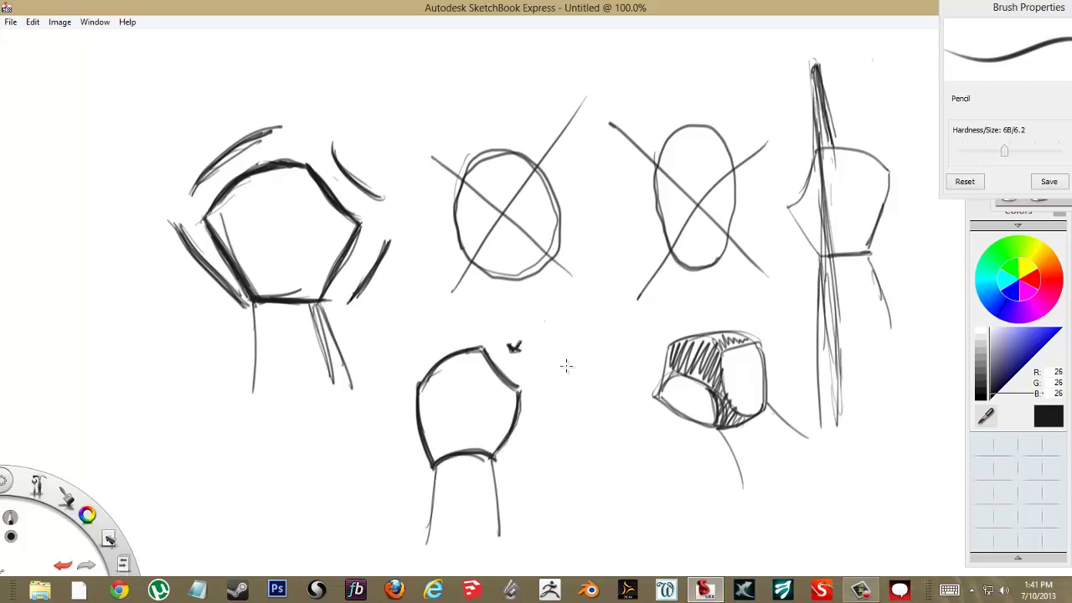
- Darken the outline of the shaded palm and draw short offset strokes around its outer edges
mouse_move(657, 394)
mouse_down()
mouse_move(665, 347)
mouse_move(659, 387)
mouse_move(669, 352)
mouse_move(663, 381)
mouse_move(698, 331)
mouse_move(669, 345)
mouse_move(761, 332)
mouse_move(763, 387)
mouse_move(662, 404)
mouse_move(724, 430)
mouse_move(767, 397)
mouse_up()
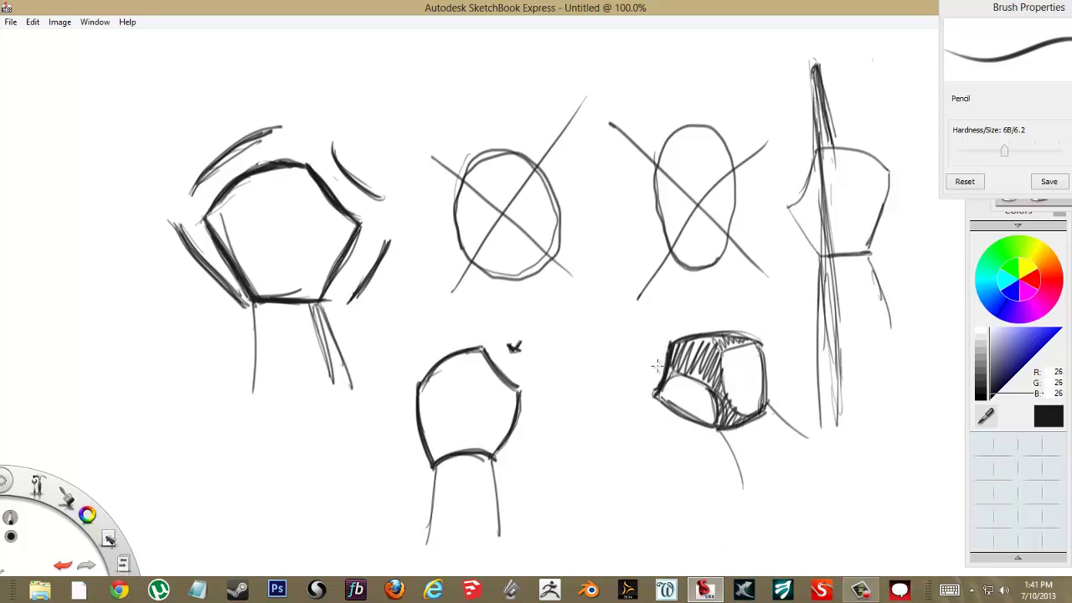
drag(630, 387, 668, 327)
drag(740, 319, 743, 321)
mouse_move(775, 336)
mouse_down()
mouse_move(786, 384)
mouse_move(730, 437)
mouse_up()
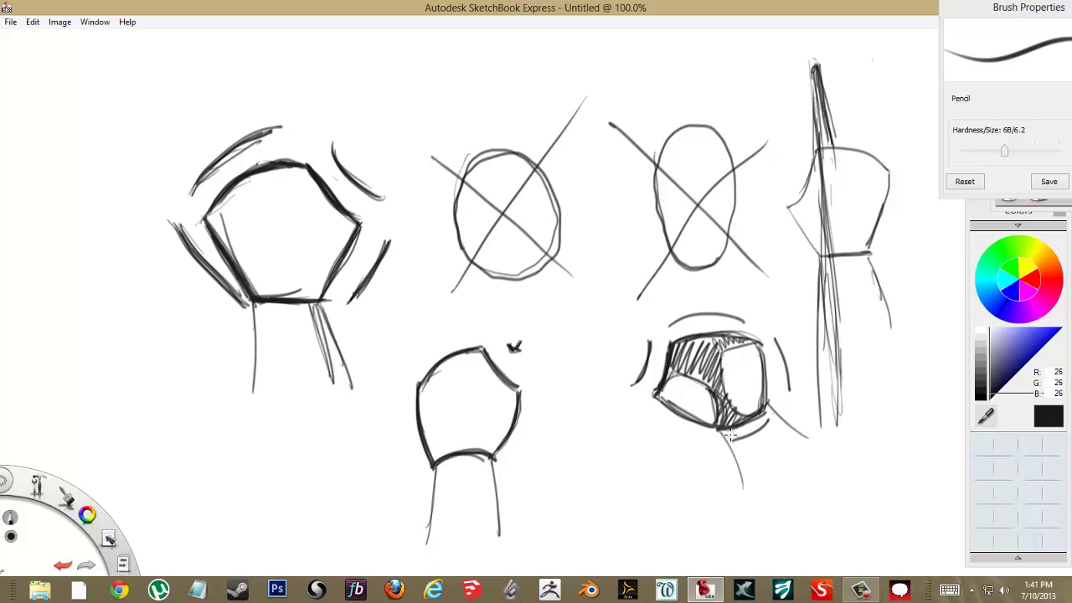
drag(643, 424, 695, 444)
- Sketch a narrow tapered side profile above the crossed-out circle, with an oval at its wide end
drag(378, 92, 456, 94)
drag(378, 87, 466, 60)
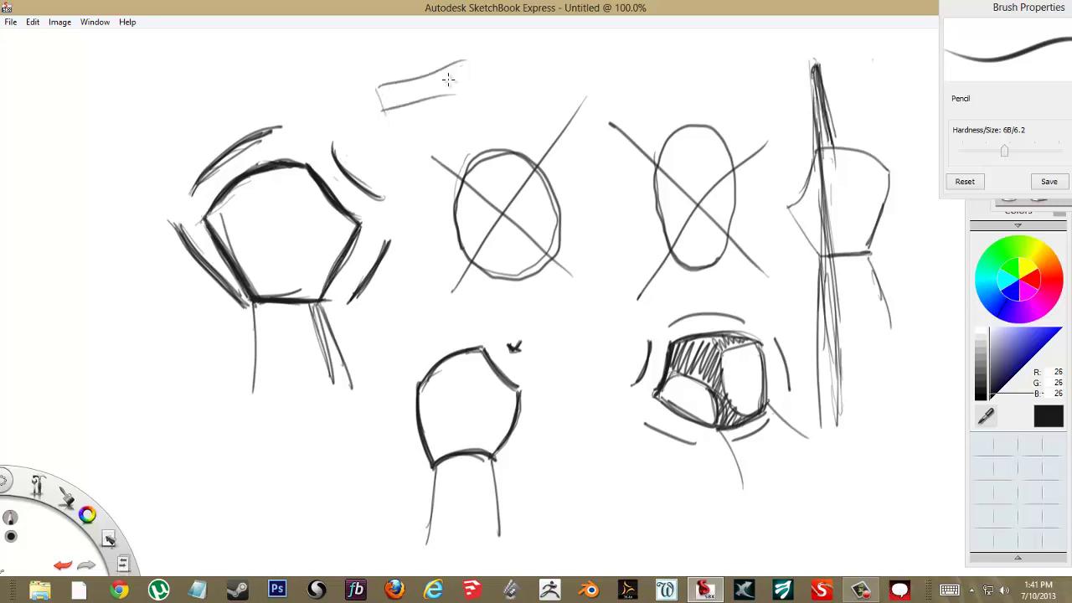
drag(437, 99, 467, 90)
mouse_move(377, 85)
mouse_down()
mouse_move(436, 100)
mouse_move(387, 84)
mouse_move(438, 67)
mouse_move(421, 75)
mouse_move(476, 85)
mouse_move(426, 81)
mouse_move(447, 110)
mouse_move(437, 70)
mouse_move(482, 78)
mouse_move(399, 109)
mouse_up()
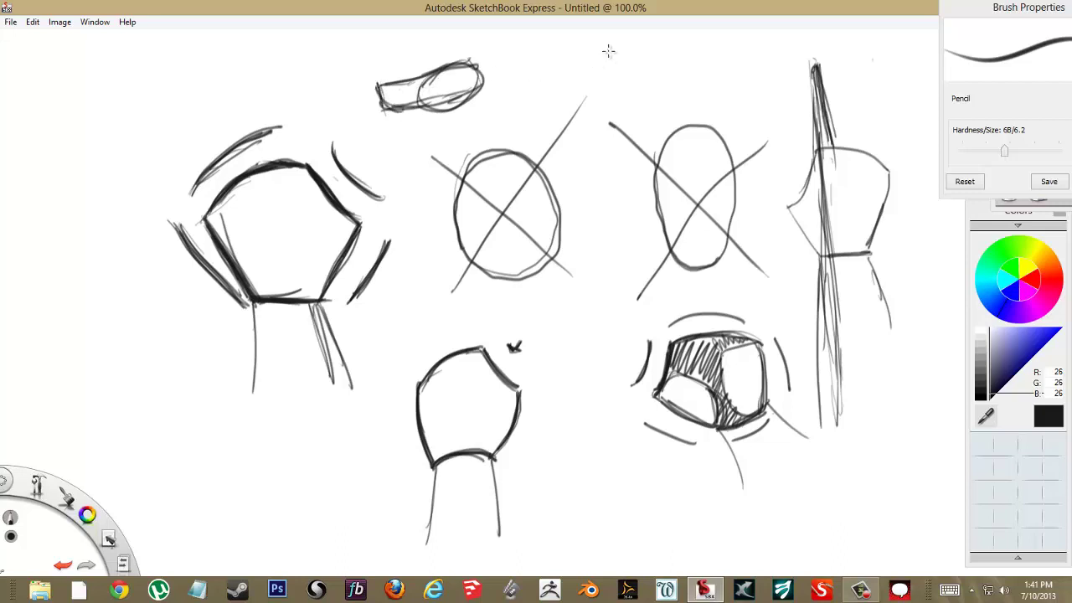
- Sketch three more tapered side profiles along the top, two near the tall oval and one above the large five-sided shape
mouse_move(610, 51)
mouse_down()
mouse_move(548, 69)
mouse_move(556, 83)
mouse_move(621, 76)
mouse_move(613, 50)
mouse_move(633, 62)
mouse_move(614, 79)
mouse_move(552, 70)
mouse_move(628, 81)
mouse_move(626, 52)
mouse_move(562, 72)
mouse_move(603, 57)
mouse_move(610, 85)
mouse_move(676, 85)
mouse_move(670, 77)
mouse_move(750, 64)
mouse_up()
mouse_move(676, 94)
mouse_down()
mouse_move(759, 114)
mouse_move(750, 116)
mouse_move(770, 98)
mouse_move(748, 59)
mouse_move(664, 76)
mouse_move(751, 112)
mouse_up()
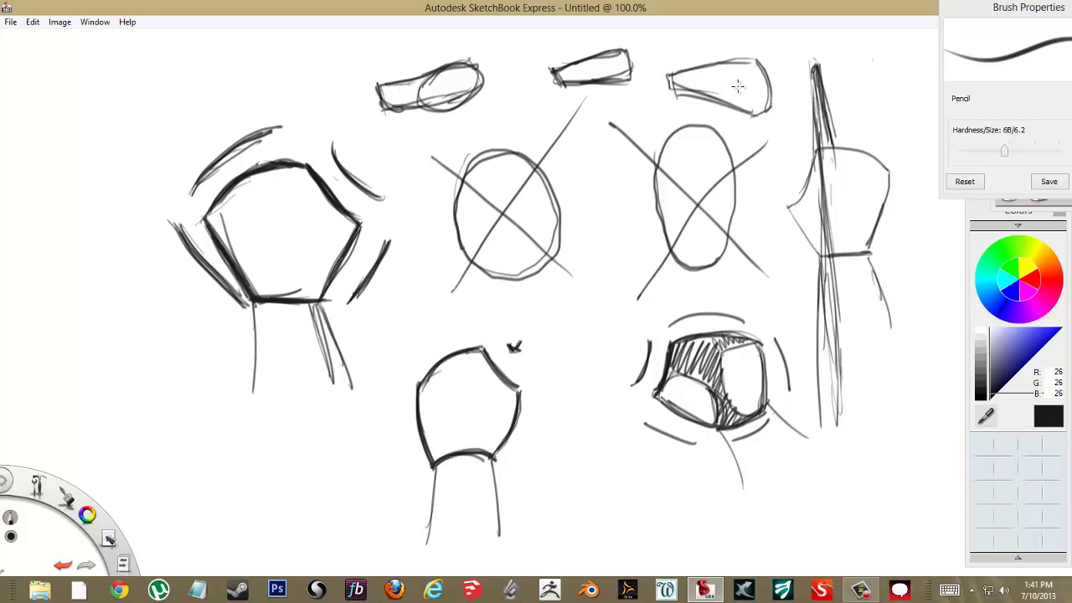
mouse_move(131, 83)
mouse_down()
mouse_move(222, 99)
mouse_move(132, 85)
mouse_move(205, 67)
mouse_up()
mouse_move(136, 106)
mouse_down()
mouse_move(244, 115)
mouse_move(230, 74)
mouse_move(198, 67)
mouse_move(238, 78)
mouse_move(216, 62)
mouse_move(126, 83)
mouse_up()
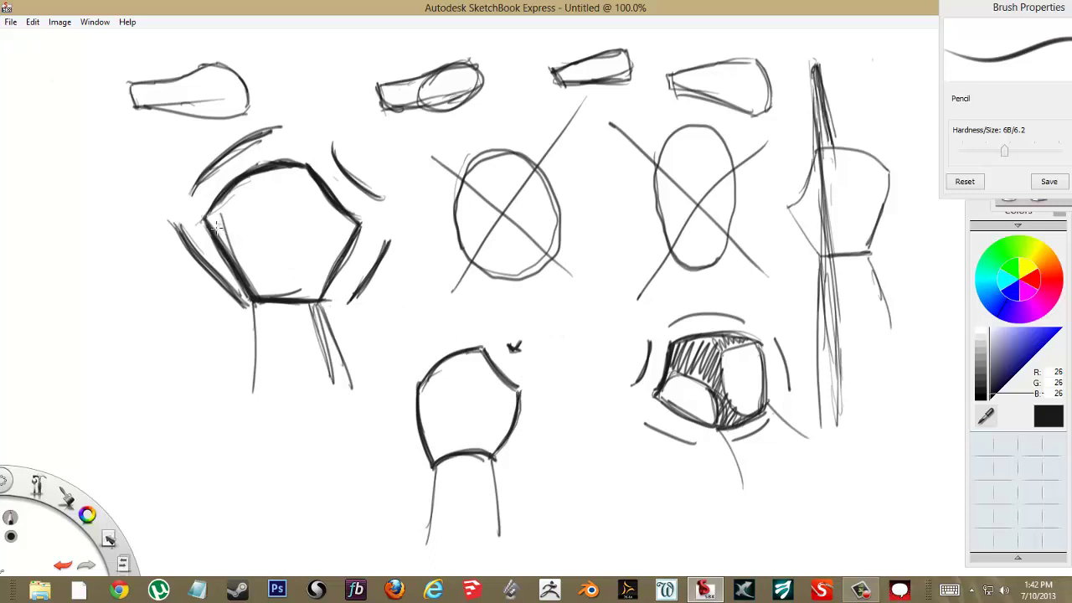
- Sketch a slanted narrow oval and a small circle beside the large shape's wrist lines
drag(221, 213, 224, 228)
mouse_move(77, 318)
mouse_down()
mouse_move(137, 357)
mouse_move(73, 301)
mouse_move(81, 280)
mouse_move(134, 358)
mouse_up()
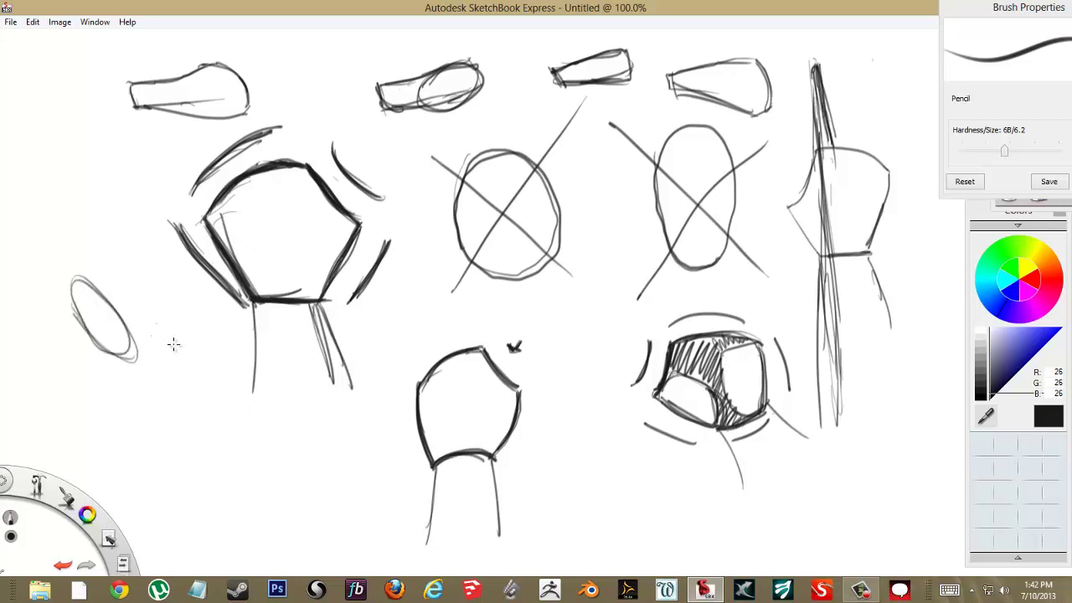
mouse_move(162, 309)
mouse_down()
mouse_move(193, 334)
mouse_move(142, 316)
mouse_move(179, 286)
mouse_move(195, 323)
mouse_move(150, 315)
mouse_up()
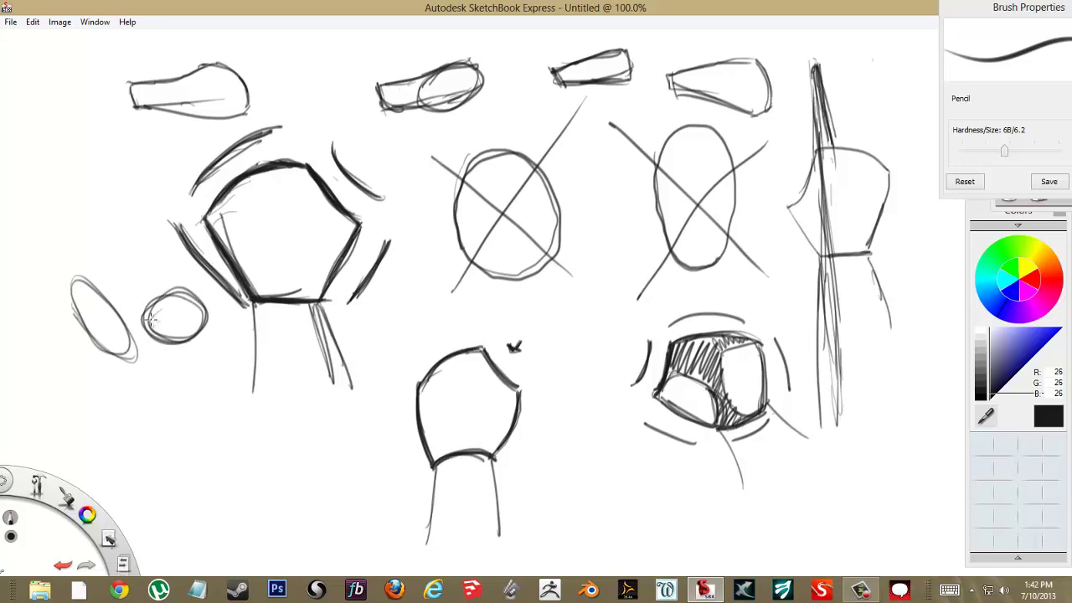
mouse_move(83, 283)
mouse_down()
mouse_move(70, 308)
mouse_move(104, 341)
mouse_move(126, 357)
mouse_up()
- Sketch a slanted elongated shape with rounded ends and straight sides below the small circle
mouse_move(137, 423)
mouse_down()
mouse_move(167, 403)
mouse_move(175, 411)
mouse_move(168, 402)
mouse_move(201, 444)
mouse_up()
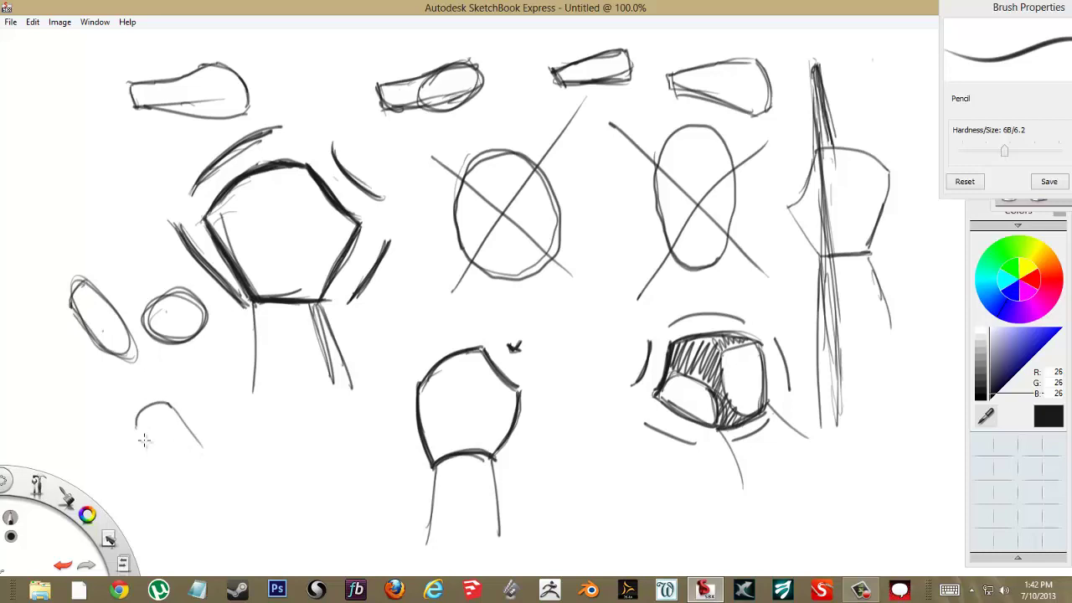
mouse_move(136, 427)
mouse_down()
mouse_move(185, 483)
mouse_move(213, 465)
mouse_up()
drag(172, 413, 215, 469)
mouse_move(135, 427)
mouse_down()
mouse_move(182, 476)
mouse_move(139, 425)
mouse_up()
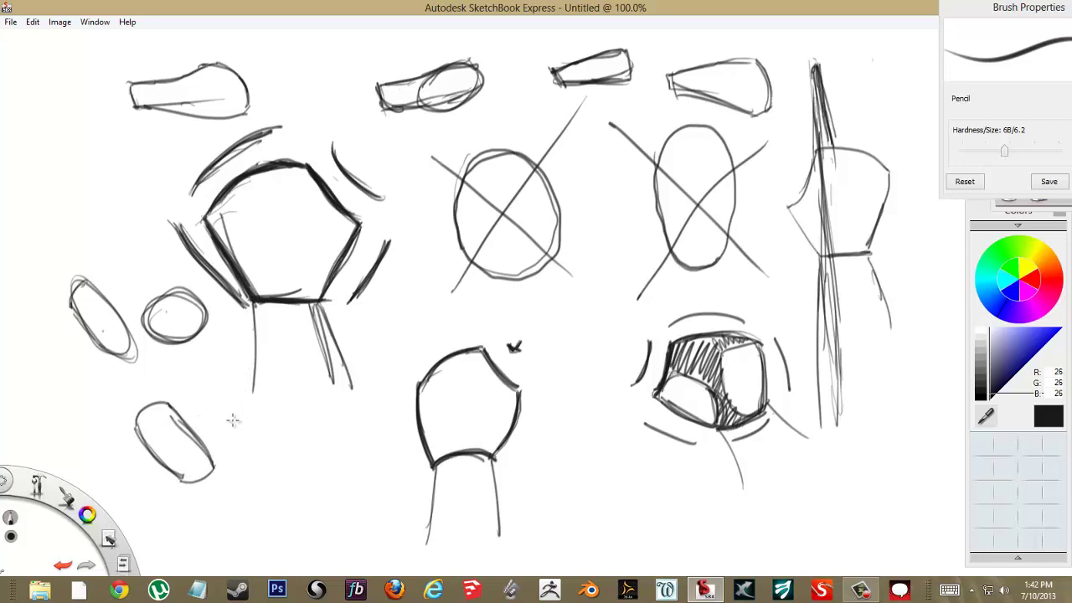
- Sketch a second slanted shape with rounded ends beside the first, and another inside the large five-sided palm along its lower-left edge
mouse_move(266, 402)
mouse_down()
mouse_move(234, 427)
mouse_move(283, 475)
mouse_move(303, 444)
mouse_move(267, 395)
mouse_up()
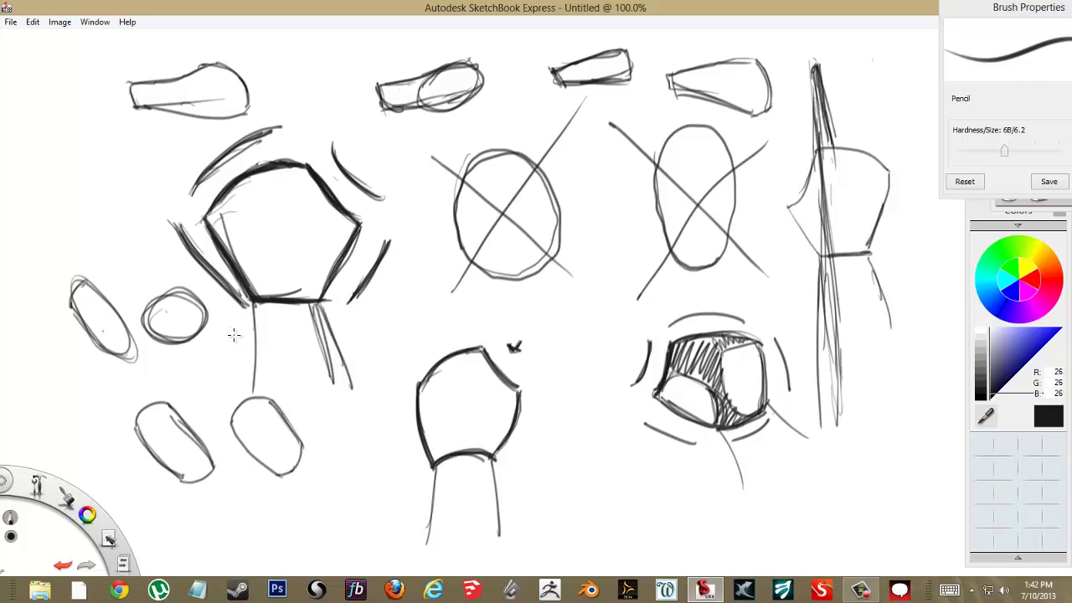
mouse_move(241, 213)
mouse_down()
mouse_move(218, 224)
mouse_move(261, 277)
mouse_move(254, 298)
mouse_move(280, 291)
mouse_move(242, 205)
mouse_move(213, 234)
mouse_move(210, 225)
mouse_move(232, 269)
mouse_up()
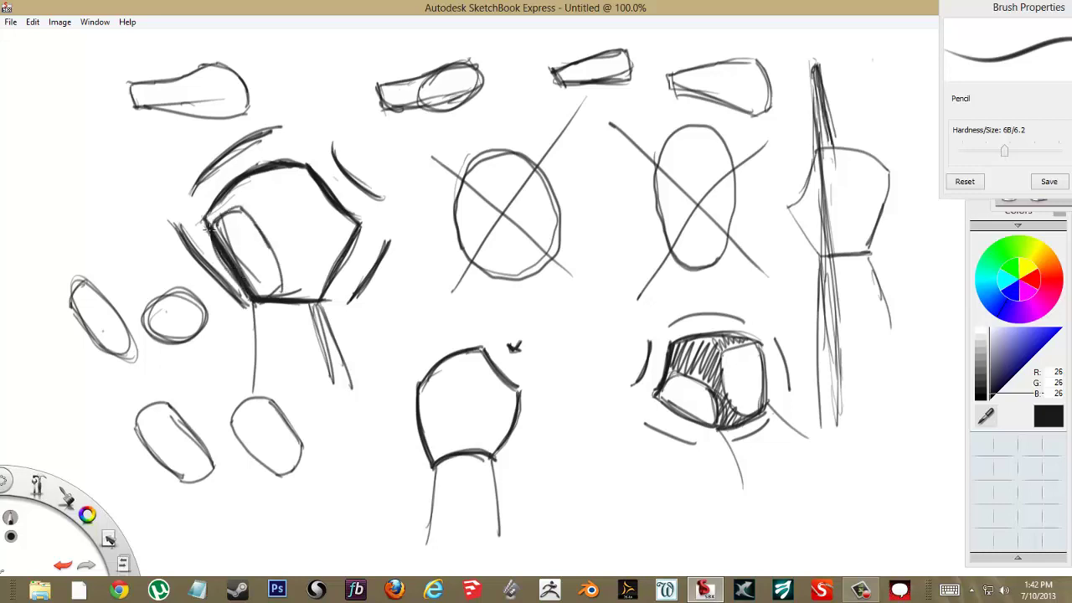
drag(208, 234, 256, 298)
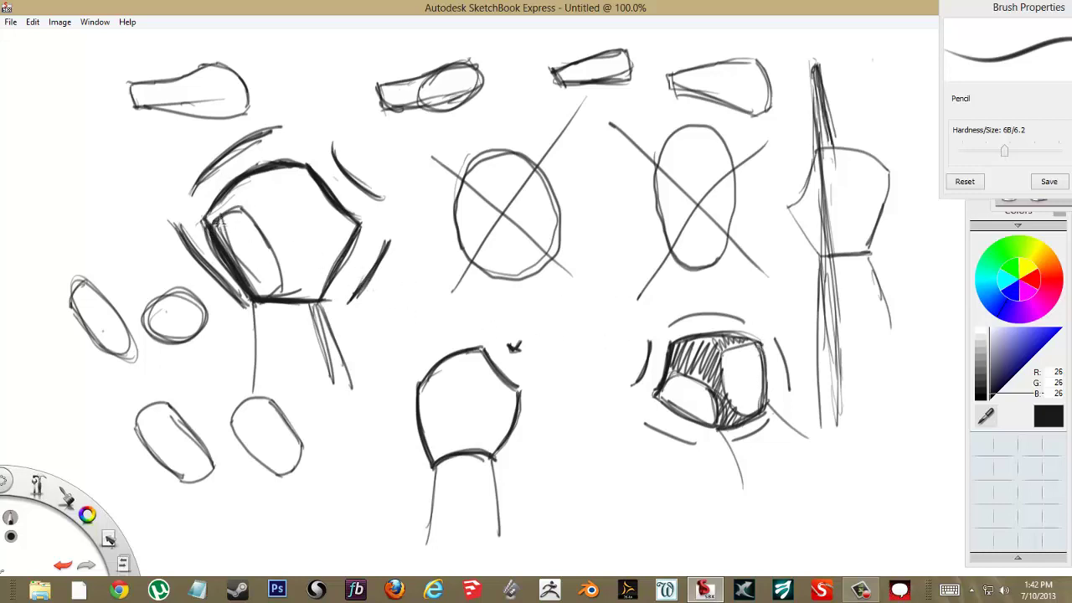
- Erase the large palm's lower-left edge, the rounded shape inside it and the accent lines outside it with the Hard Eraser
drag(972, 7, 977, 165)
click(1036, 165)
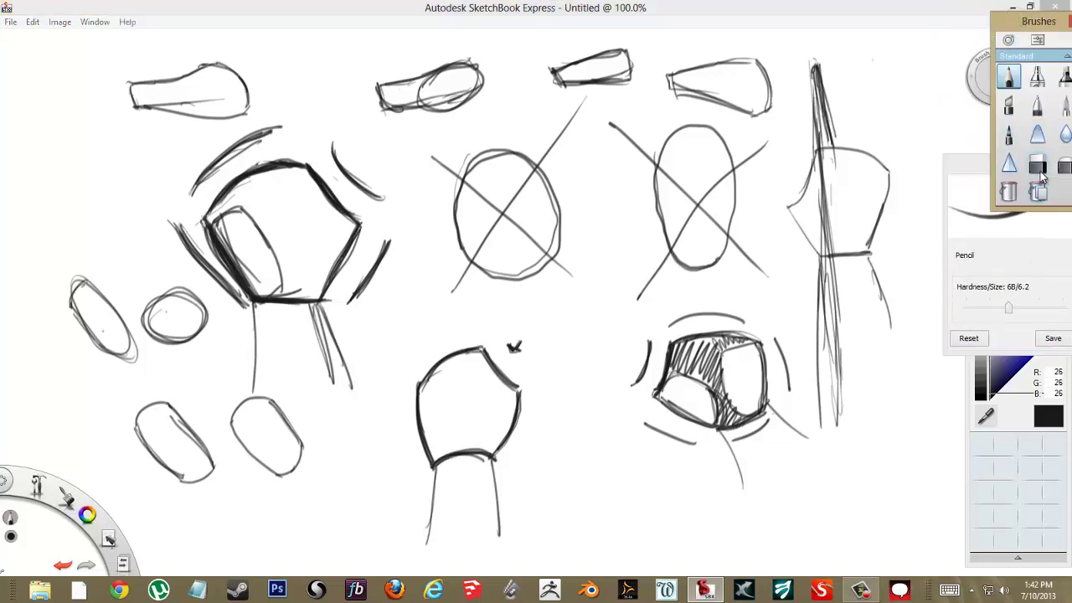
mouse_move(187, 275)
mouse_down()
mouse_move(167, 251)
mouse_move(189, 244)
mouse_move(243, 301)
mouse_move(297, 279)
mouse_move(247, 298)
mouse_up()
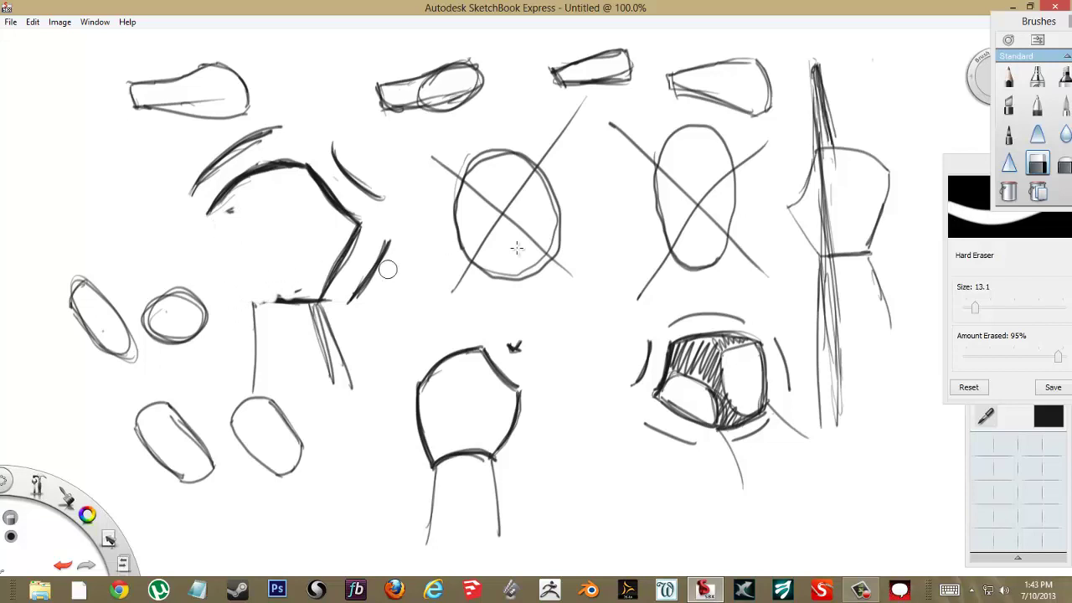
- Redraw the large palm's lower-left edge in Pencil with a rounded pad on each side inside, and hatch the area around the pads
click(1008, 77)
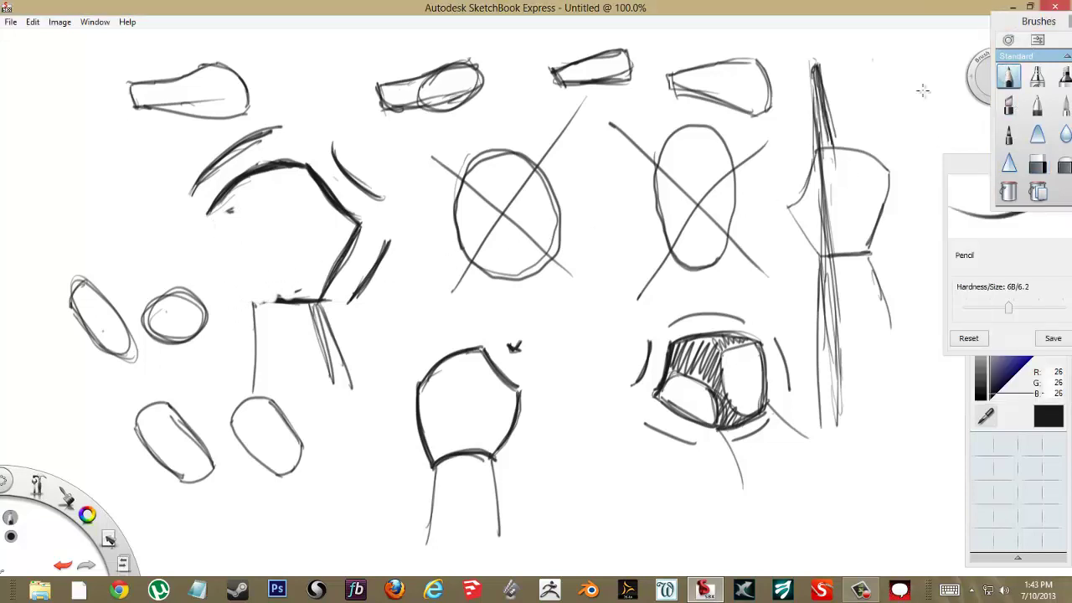
mouse_move(208, 215)
mouse_down()
mouse_move(268, 309)
mouse_move(235, 270)
mouse_move(259, 280)
mouse_move(259, 303)
mouse_move(287, 269)
mouse_move(281, 247)
mouse_move(213, 234)
mouse_move(251, 215)
mouse_up()
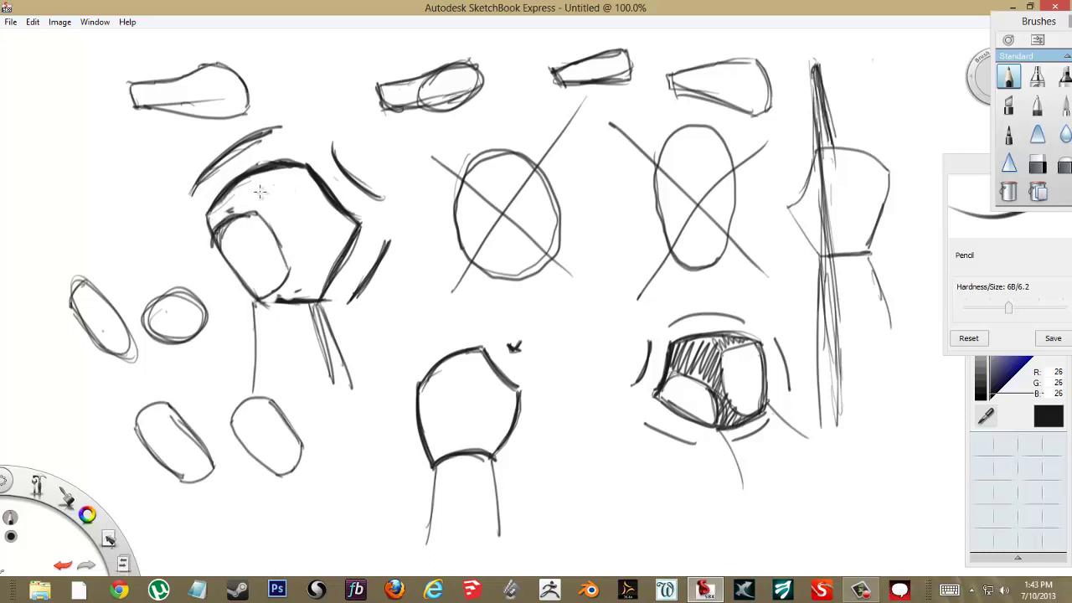
mouse_move(224, 211)
mouse_down()
mouse_move(239, 191)
mouse_move(291, 170)
mouse_move(239, 186)
mouse_move(204, 233)
mouse_up()
drag(288, 240, 325, 273)
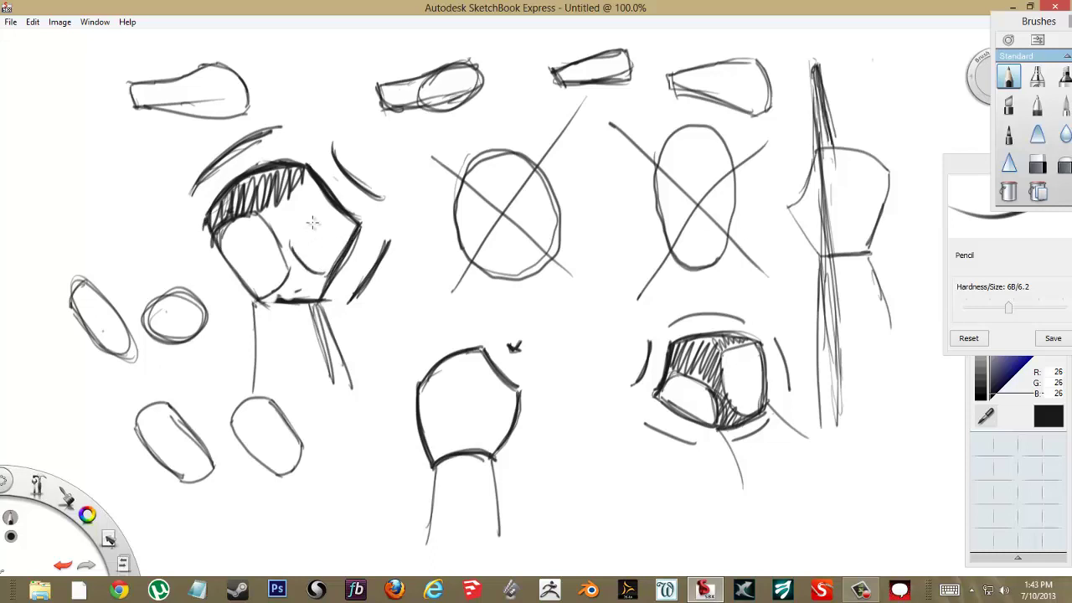
mouse_move(312, 221)
mouse_down()
mouse_move(293, 243)
mouse_move(320, 211)
mouse_up()
mouse_move(329, 275)
mouse_down()
mouse_move(358, 235)
mouse_move(333, 209)
mouse_move(294, 241)
mouse_move(331, 206)
mouse_move(293, 245)
mouse_move(352, 236)
mouse_move(307, 250)
mouse_move(319, 290)
mouse_move(293, 261)
mouse_move(294, 279)
mouse_move(310, 269)
mouse_move(281, 263)
mouse_move(276, 201)
mouse_move(301, 188)
mouse_move(298, 224)
mouse_move(308, 199)
mouse_move(318, 210)
mouse_up()
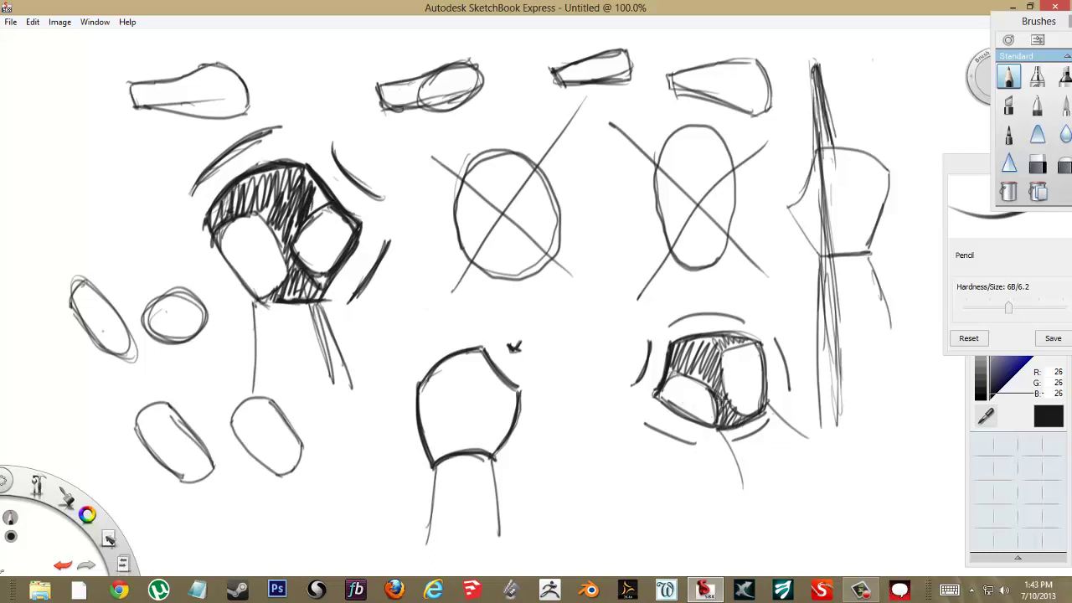
- Darken the small palm's hatching and pad outlines, and sketch a separate rounded four-sided shape to its lower left
mouse_move(729, 420)
mouse_down()
mouse_move(735, 411)
mouse_move(709, 345)
mouse_move(689, 343)
mouse_move(671, 367)
mouse_move(730, 338)
mouse_up()
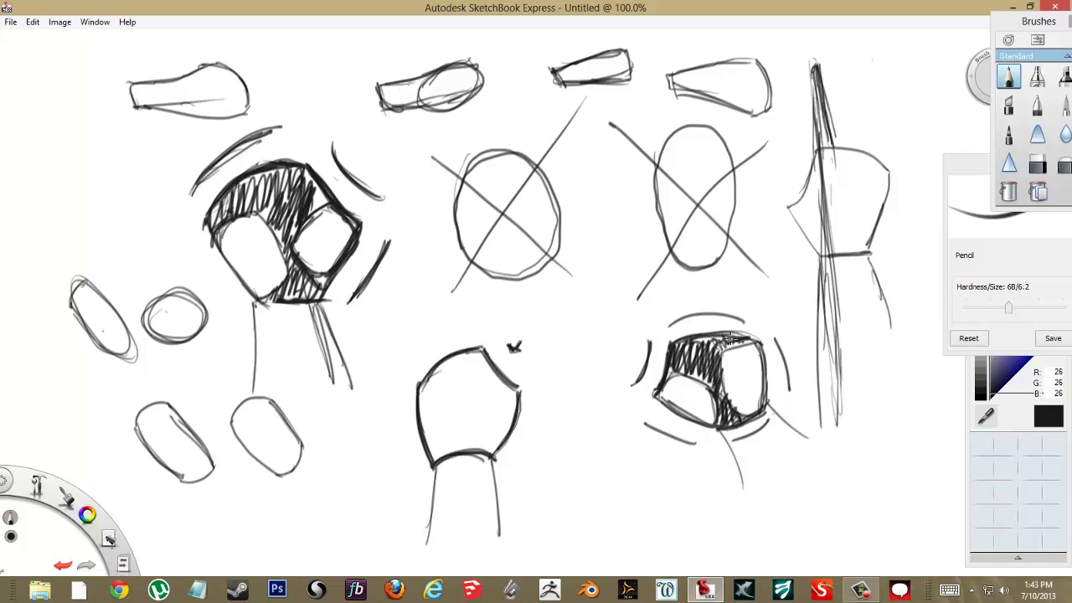
drag(663, 396, 678, 374)
mouse_move(561, 462)
mouse_down()
mouse_move(590, 418)
mouse_move(626, 437)
mouse_up()
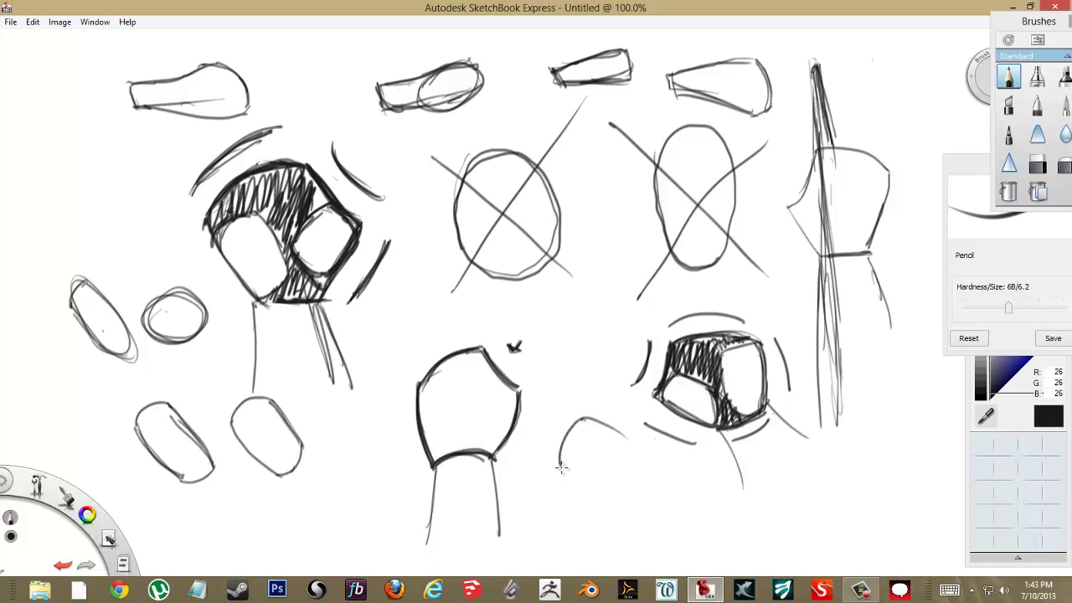
mouse_move(561, 467)
mouse_down()
mouse_move(628, 489)
mouse_move(643, 452)
mouse_move(588, 415)
mouse_move(640, 445)
mouse_up()
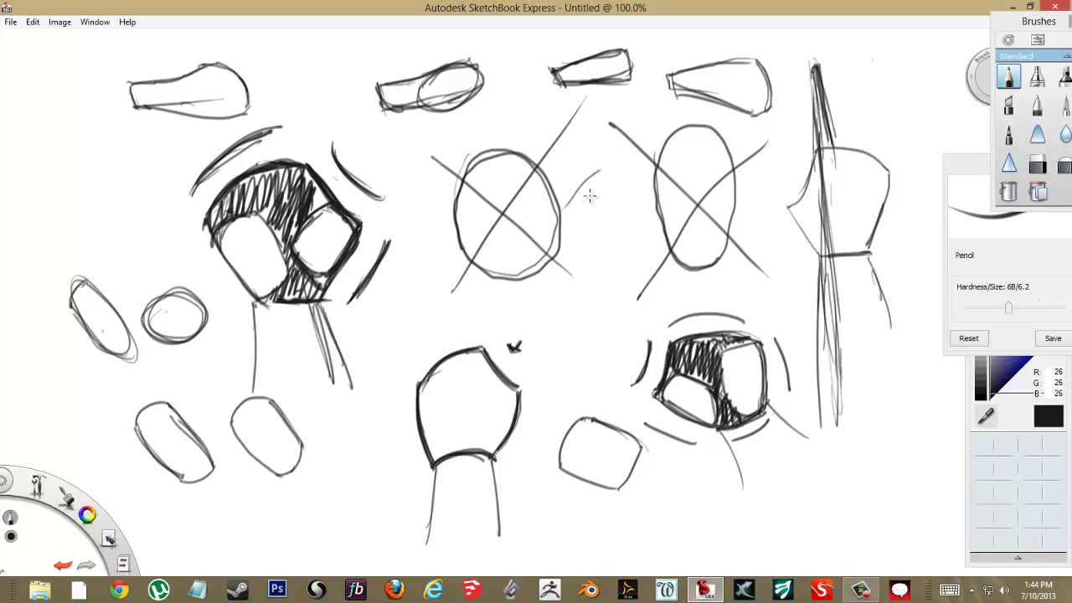
- Sketch a small slanted oval between the two crossed-out shapes, with a thick curved stroke running from it into the circle
mouse_move(580, 191)
mouse_down()
mouse_move(604, 204)
mouse_move(627, 182)
mouse_move(617, 159)
mouse_move(625, 189)
mouse_move(631, 176)
mouse_move(606, 207)
mouse_move(623, 182)
mouse_move(533, 225)
mouse_move(573, 200)
mouse_up()
mouse_move(525, 226)
mouse_down()
mouse_move(576, 191)
mouse_move(614, 205)
mouse_move(596, 203)
mouse_move(627, 178)
mouse_move(622, 156)
mouse_move(577, 193)
mouse_move(621, 162)
mouse_up()
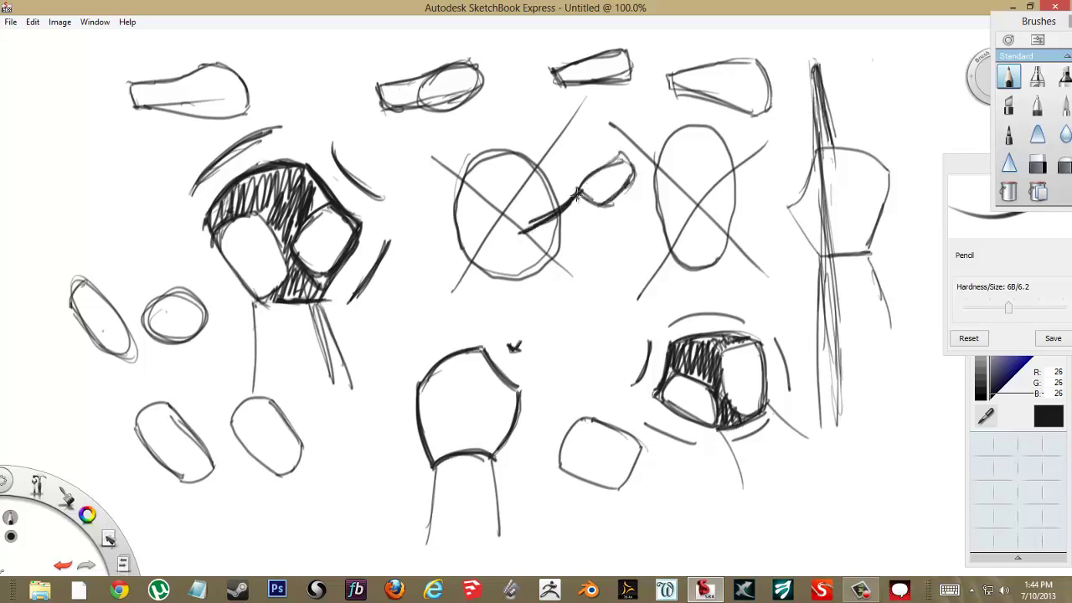
mouse_move(556, 206)
mouse_down()
mouse_move(577, 179)
mouse_move(563, 194)
mouse_up()
- Start a new blank canvas without saving the current sketches
click(11, 18)
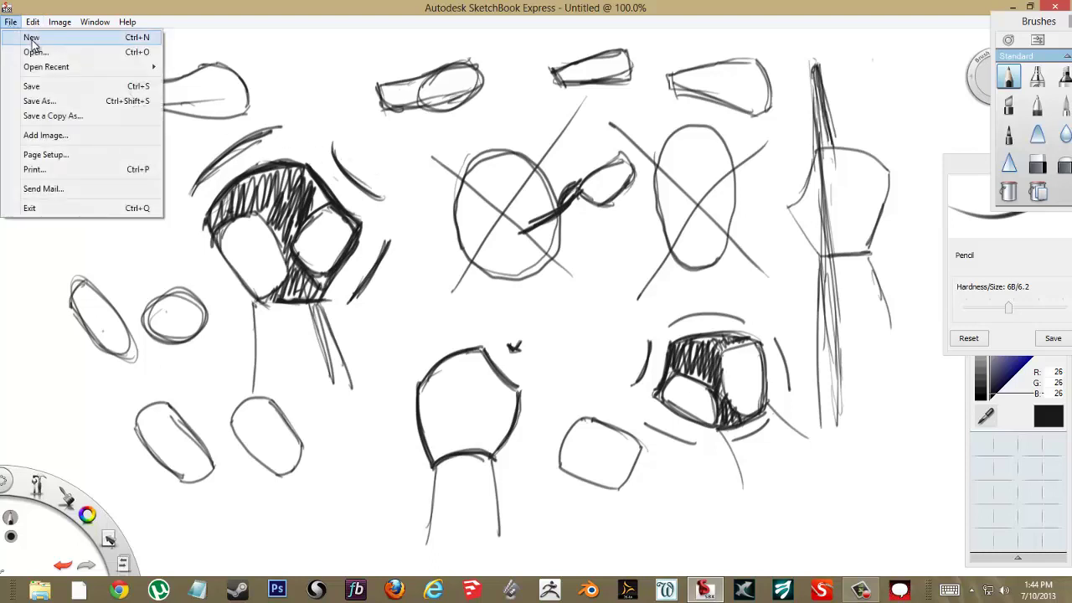
click(32, 37)
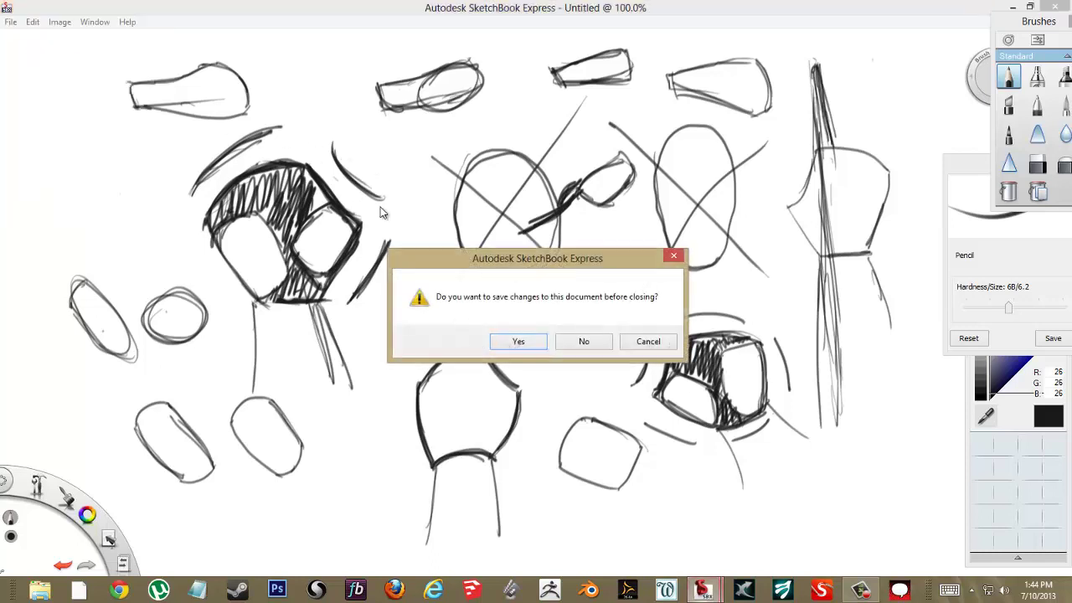
click(584, 343)
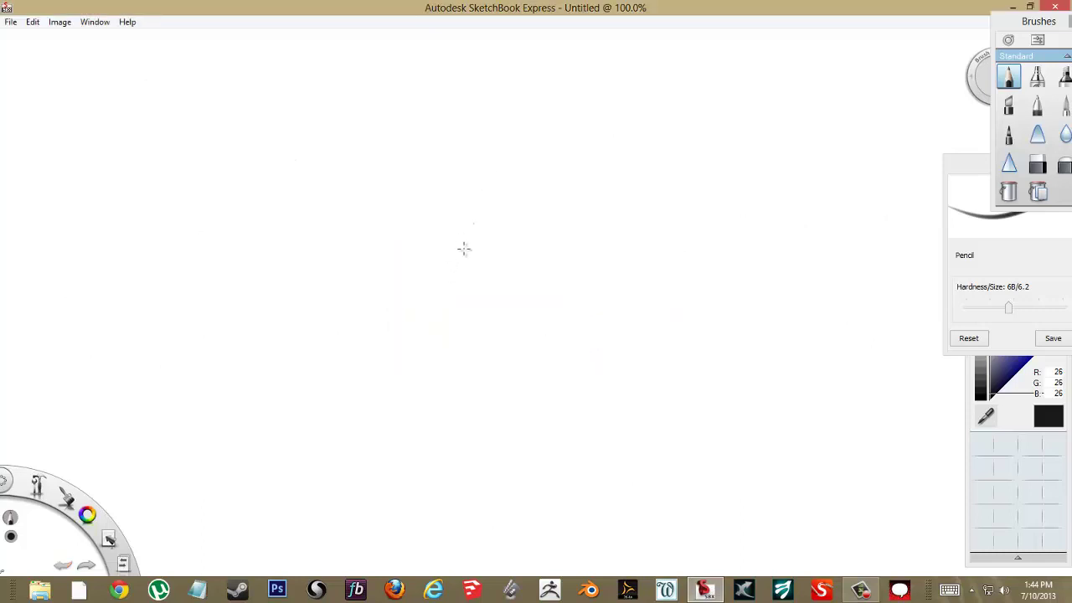
- Sketch a rounded five-sided palm shape in the upper middle of the canvas
mouse_move(422, 234)
mouse_down()
mouse_move(477, 174)
mouse_move(539, 220)
mouse_up()
drag(483, 177, 543, 216)
drag(421, 234, 475, 168)
mouse_move(534, 211)
mouse_down()
mouse_move(543, 216)
mouse_move(536, 293)
mouse_up()
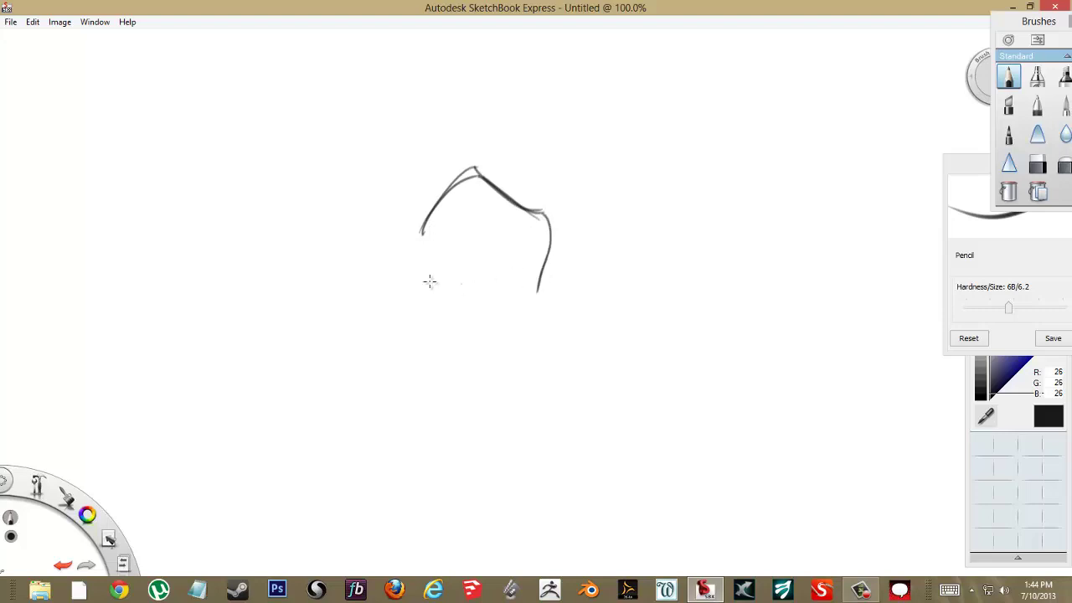
mouse_move(419, 229)
mouse_down()
mouse_move(435, 279)
mouse_move(481, 307)
mouse_move(468, 311)
mouse_move(546, 288)
mouse_up()
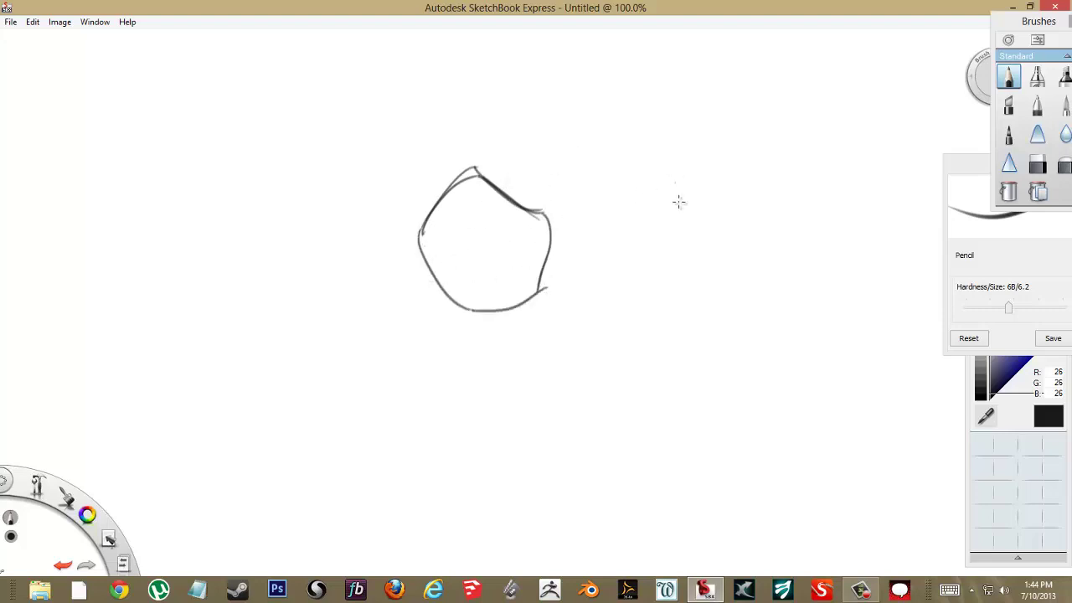
- Sketch three more five-sided palm shapes around the first: one to its upper right, one to its lower right and one to its left
mouse_move(627, 174)
mouse_down()
mouse_move(666, 127)
mouse_move(722, 165)
mouse_move(726, 221)
mouse_up()
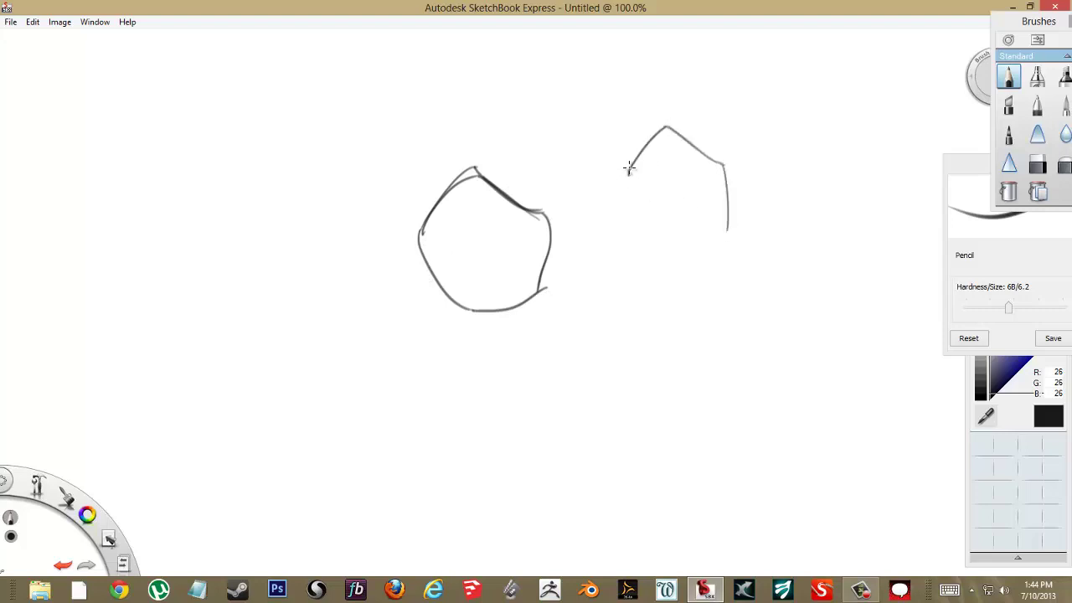
mouse_move(629, 167)
mouse_down()
mouse_move(621, 196)
mouse_move(672, 252)
mouse_move(728, 228)
mouse_up()
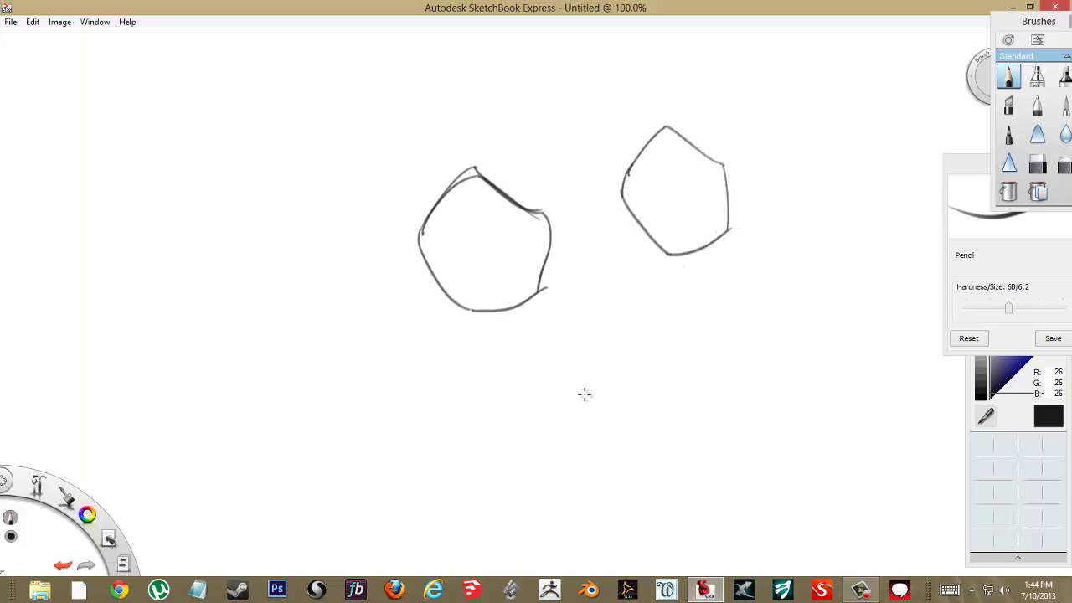
mouse_move(613, 421)
mouse_down()
mouse_move(586, 357)
mouse_move(578, 361)
mouse_move(631, 323)
mouse_move(623, 316)
mouse_move(685, 356)
mouse_move(691, 425)
mouse_up()
mouse_move(577, 365)
mouse_down()
mouse_move(626, 439)
mouse_move(683, 425)
mouse_up()
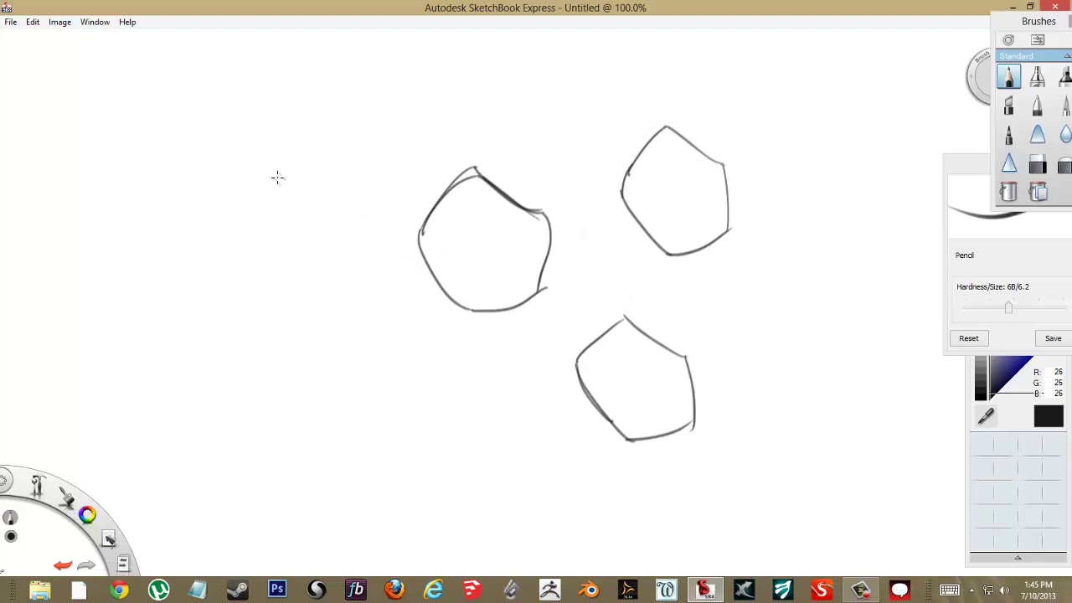
mouse_move(247, 214)
mouse_down()
mouse_move(319, 177)
mouse_move(358, 263)
mouse_up()
mouse_move(245, 216)
mouse_down()
mouse_move(249, 276)
mouse_move(338, 298)
mouse_move(364, 266)
mouse_move(345, 220)
mouse_up()
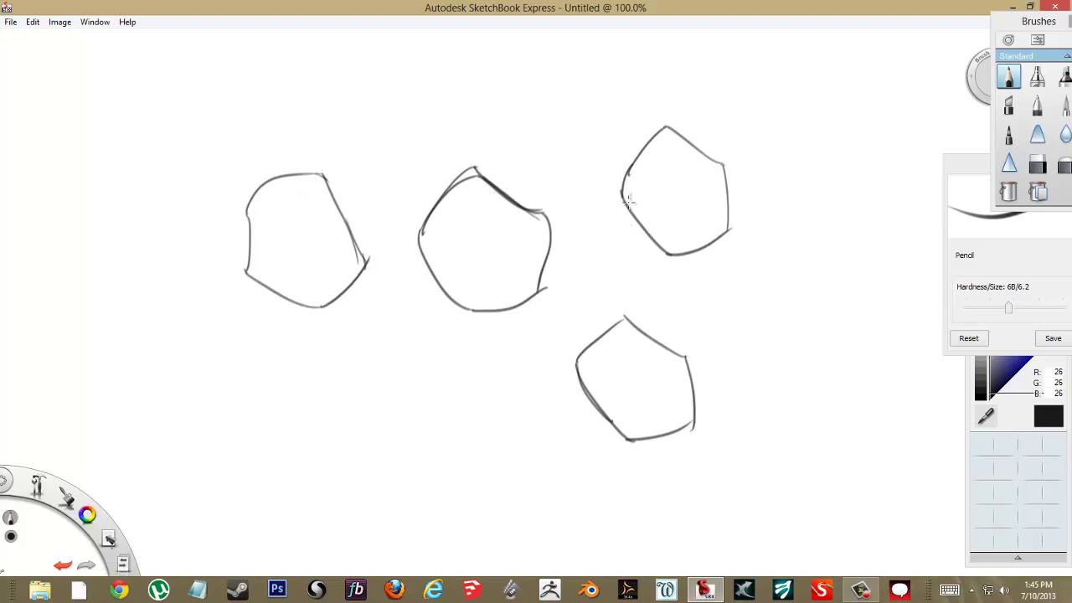
- Sketch two rounded pads inside the upper-right palm shape and darken the lines where they meet
mouse_move(629, 202)
mouse_down()
mouse_move(661, 179)
mouse_move(635, 222)
mouse_move(628, 210)
mouse_move(678, 248)
mouse_move(668, 253)
mouse_move(694, 243)
mouse_up()
mouse_move(711, 166)
mouse_down()
mouse_move(689, 187)
mouse_move(701, 225)
mouse_up()
mouse_move(703, 221)
mouse_down()
mouse_move(725, 226)
mouse_move(730, 169)
mouse_move(699, 170)
mouse_up()
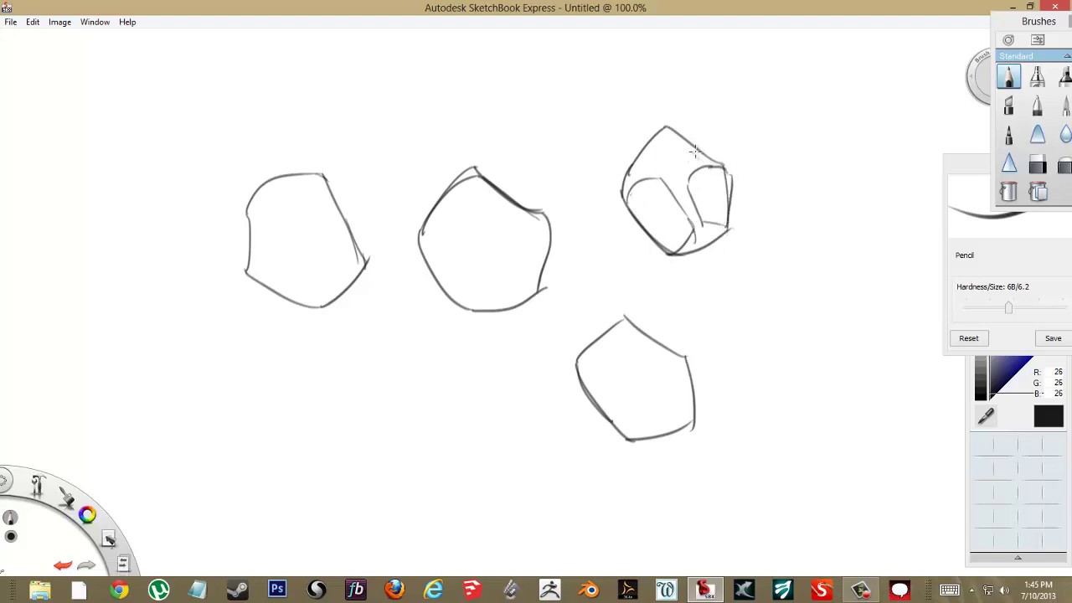
drag(662, 209, 676, 197)
mouse_move(688, 211)
mouse_down()
mouse_move(704, 170)
mouse_move(691, 219)
mouse_move(689, 175)
mouse_move(655, 191)
mouse_move(685, 218)
mouse_move(645, 186)
mouse_move(621, 203)
mouse_move(675, 258)
mouse_move(667, 251)
mouse_move(688, 212)
mouse_up()
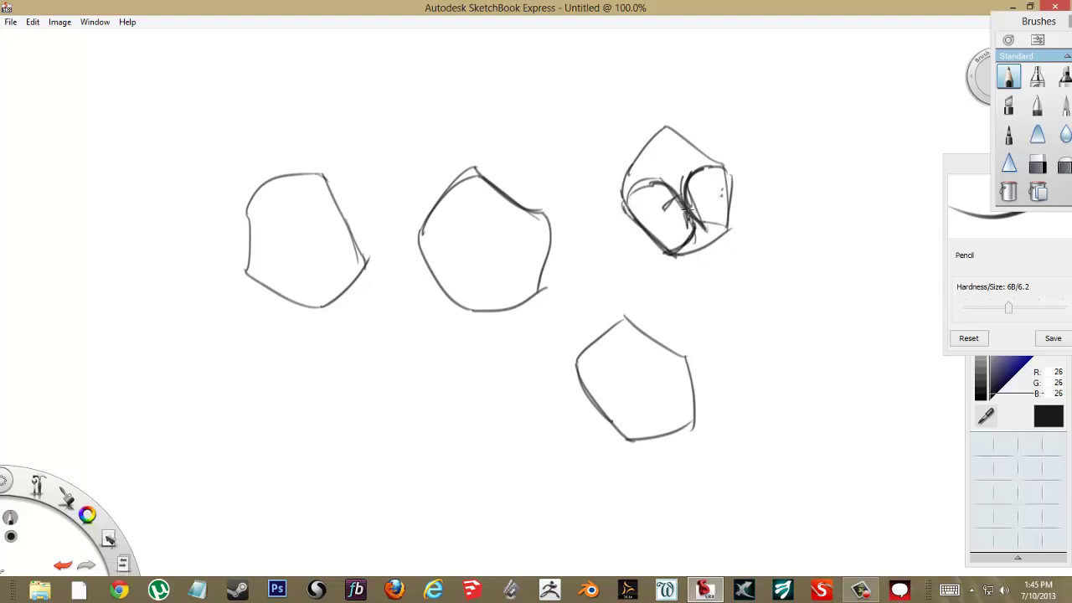
- Sketch a pad along each side inside the middle palm shape
mouse_move(502, 209)
mouse_down()
mouse_move(512, 278)
mouse_move(529, 290)
mouse_move(534, 219)
mouse_move(506, 214)
mouse_move(541, 221)
mouse_up()
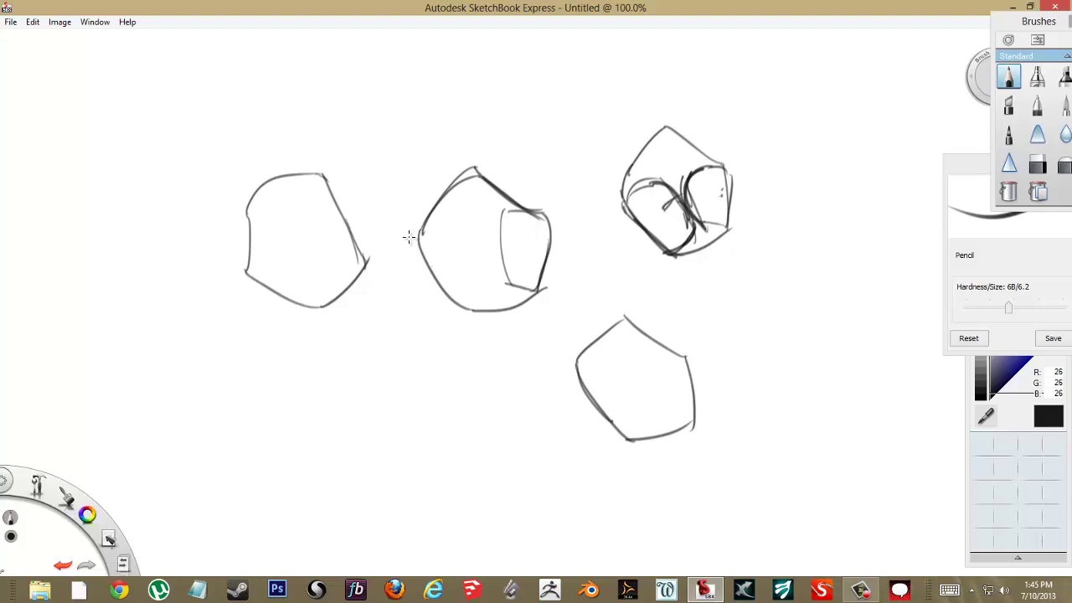
mouse_move(432, 222)
mouse_down()
mouse_move(421, 263)
mouse_move(464, 309)
mouse_move(489, 276)
mouse_up()
drag(440, 220, 488, 272)
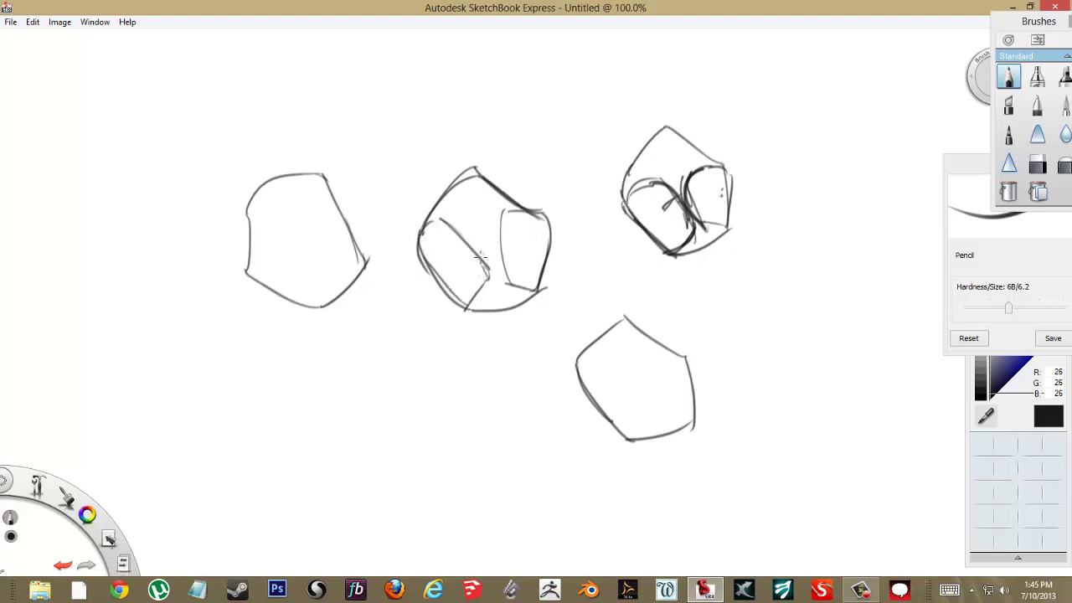
- Sketch two standalone pads side by side at the canvas's upper right, one tall and narrow, the other short with a rounded corner
mouse_move(822, 107)
mouse_down()
mouse_move(838, 165)
mouse_move(909, 154)
mouse_move(849, 105)
mouse_move(862, 167)
mouse_up()
mouse_move(817, 105)
mouse_down()
mouse_move(836, 175)
mouse_move(864, 167)
mouse_up()
drag(867, 125, 876, 165)
mouse_move(867, 123)
mouse_down()
mouse_move(875, 163)
mouse_move(883, 123)
mouse_move(907, 155)
mouse_up()
mouse_move(875, 165)
mouse_down()
mouse_move(905, 156)
mouse_move(879, 165)
mouse_up()
- Sketch a slanted pad and a smaller one below the standalone pair, and enclose them in a five-sided palm outline with a wrist line
mouse_move(740, 286)
mouse_down()
mouse_move(774, 256)
mouse_move(741, 283)
mouse_move(786, 262)
mouse_move(772, 251)
mouse_move(778, 316)
mouse_up()
drag(769, 251, 813, 295)
drag(741, 293, 787, 320)
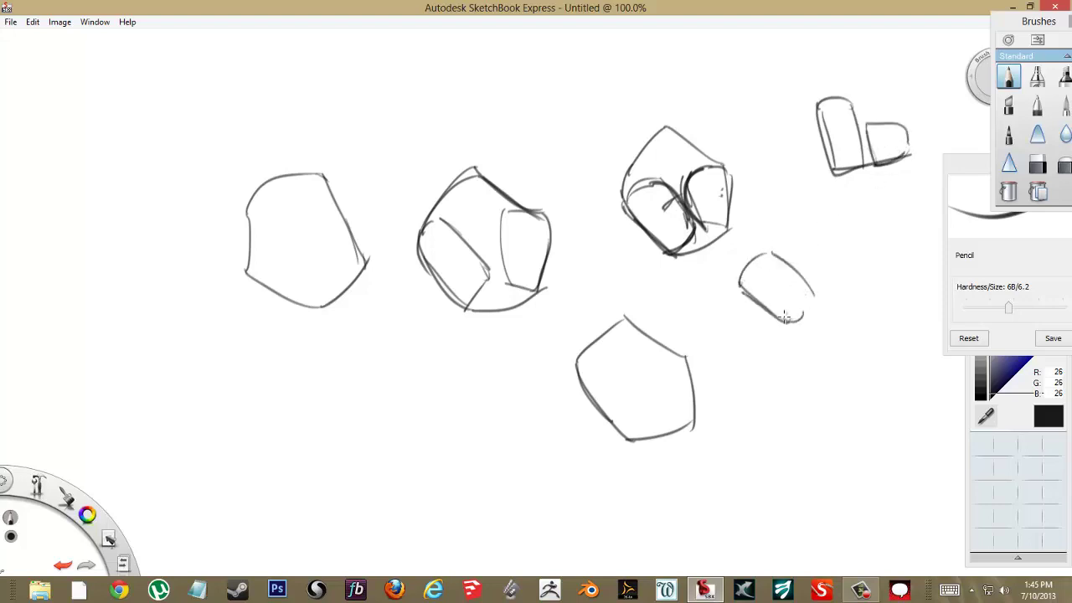
drag(757, 264, 866, 238)
mouse_move(847, 310)
mouse_down()
mouse_move(822, 287)
mouse_move(838, 254)
mouse_move(852, 252)
mouse_move(847, 308)
mouse_move(856, 251)
mouse_move(834, 252)
mouse_up()
mouse_move(740, 283)
mouse_down()
mouse_move(791, 219)
mouse_move(810, 219)
mouse_move(834, 243)
mouse_move(796, 216)
mouse_move(849, 247)
mouse_up()
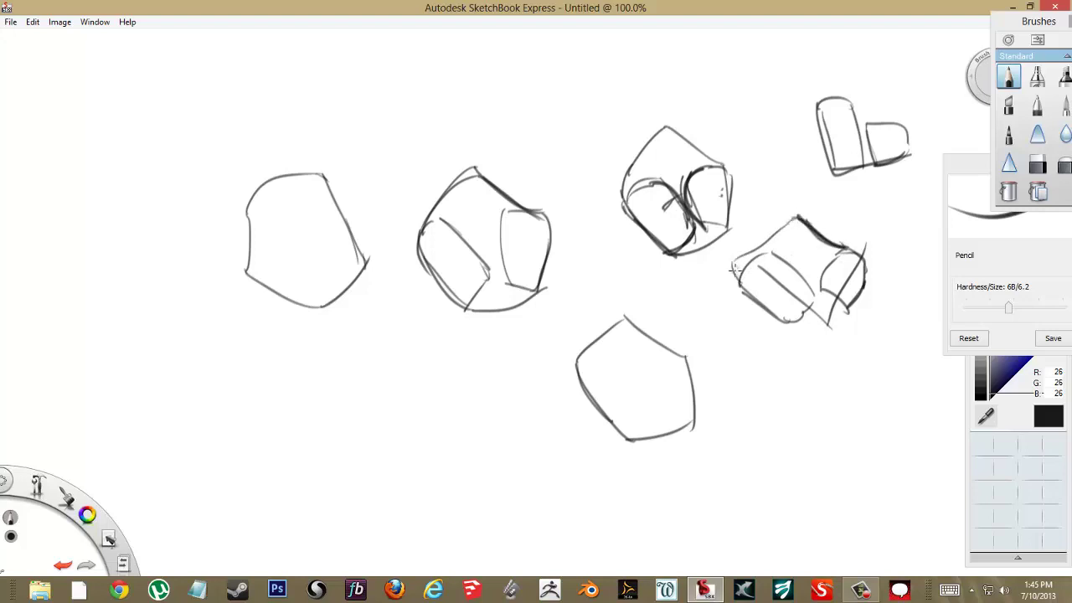
mouse_move(763, 240)
mouse_down()
mouse_move(739, 269)
mouse_move(800, 218)
mouse_up()
mouse_move(799, 219)
mouse_down()
mouse_move(743, 278)
mouse_move(784, 330)
mouse_move(771, 382)
mouse_up()
drag(774, 323, 847, 320)
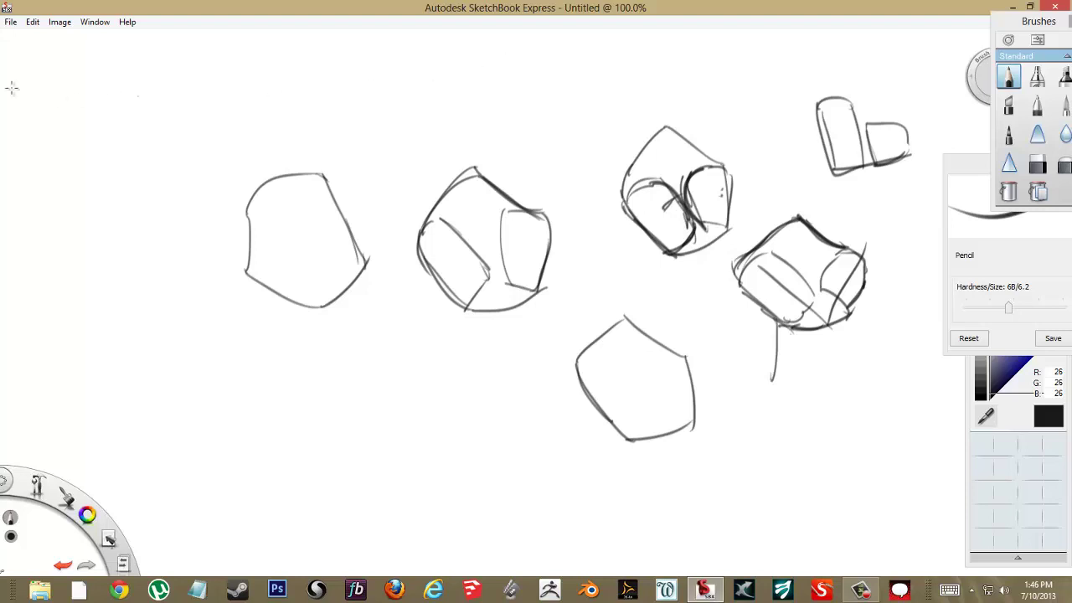
click(11, 24)
click(315, 105)
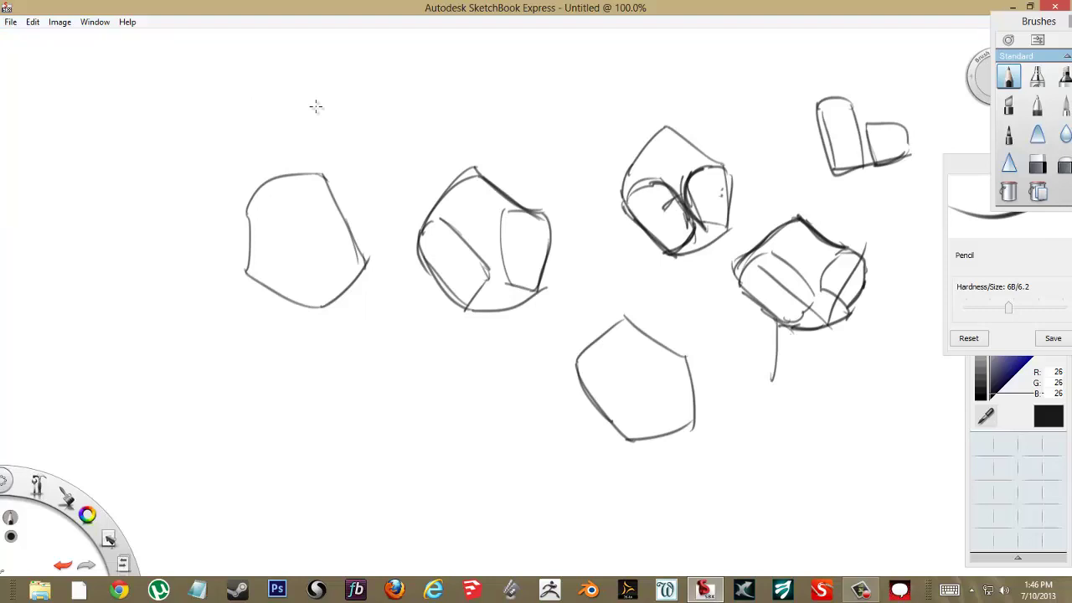